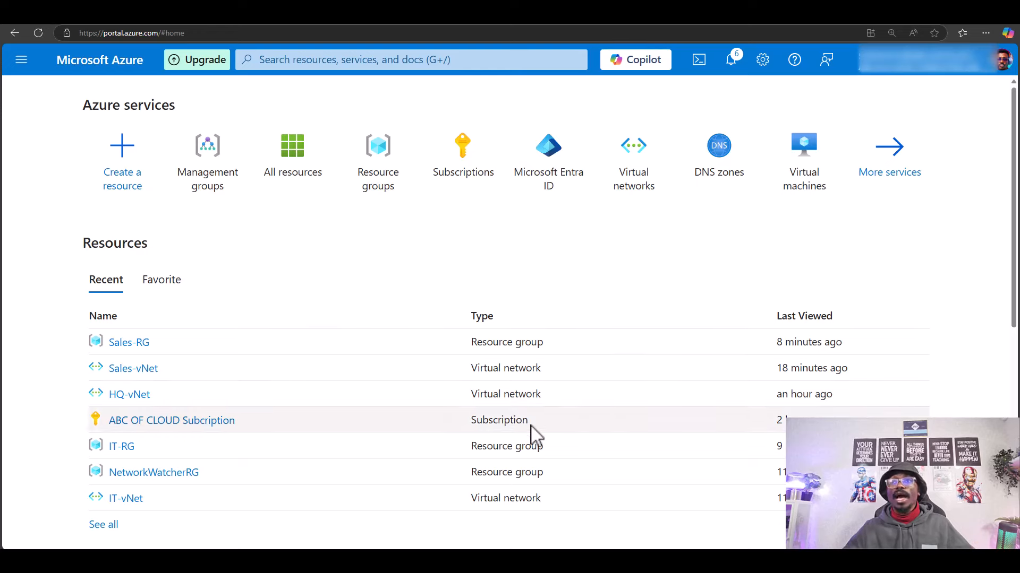
- Switch to the first test user's Azure portal window, reload it, check access to resource groups, and return home
{"action": "left_click", "coordinate": [683, 540]}
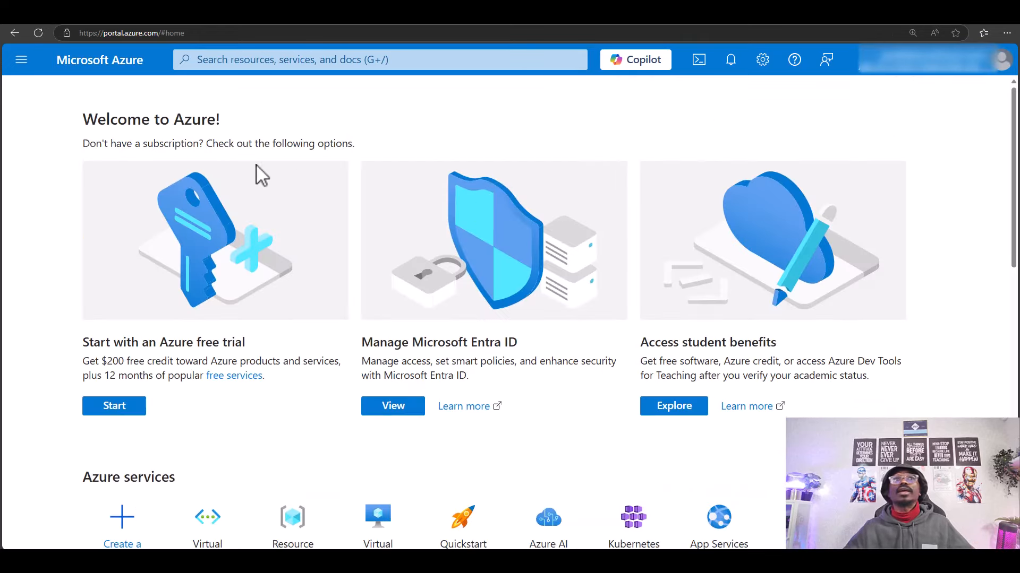
{"action": "left_click", "coordinate": [39, 33]}
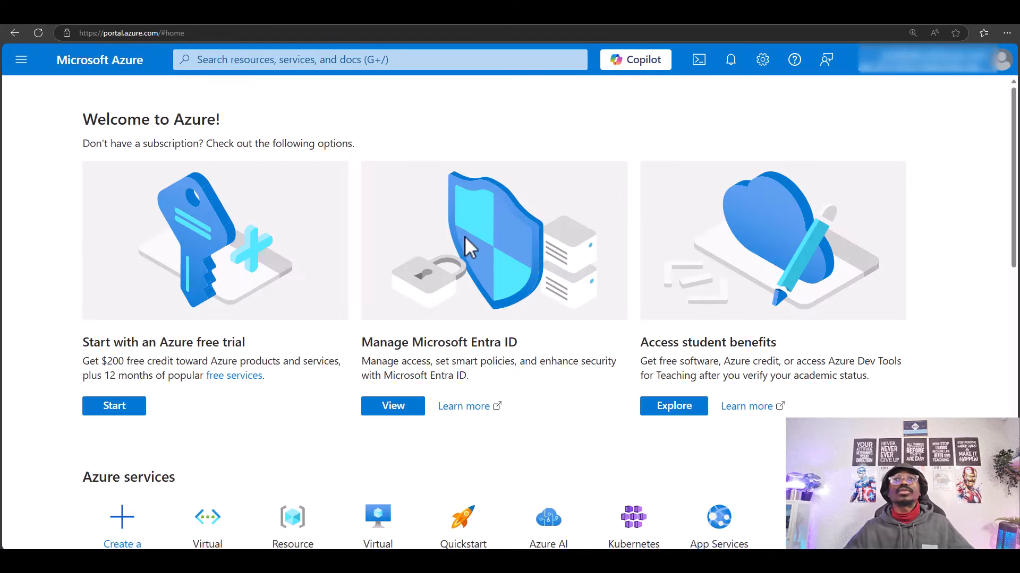
{"action": "scroll", "coordinate": [260, 340], "scroll_direction": "down", "scroll_amount": 2}
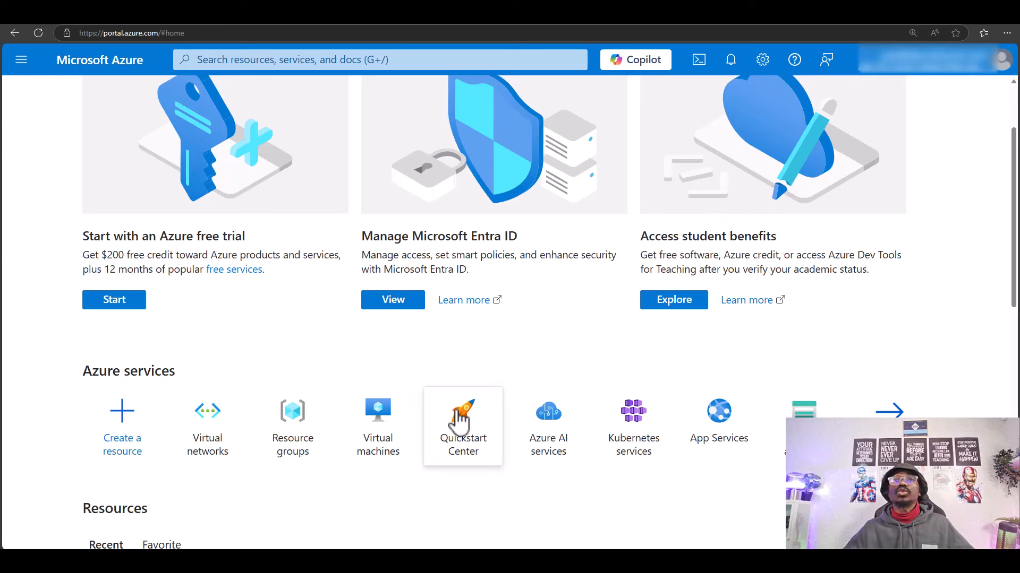
{"action": "mouse_move", "coordinate": [294, 438]}
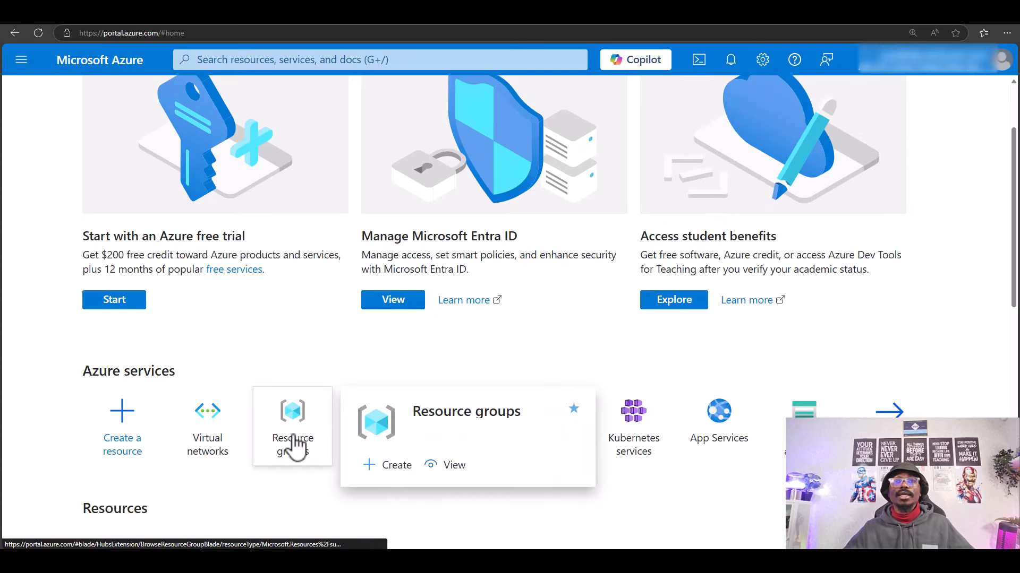
{"action": "left_click", "coordinate": [294, 438]}
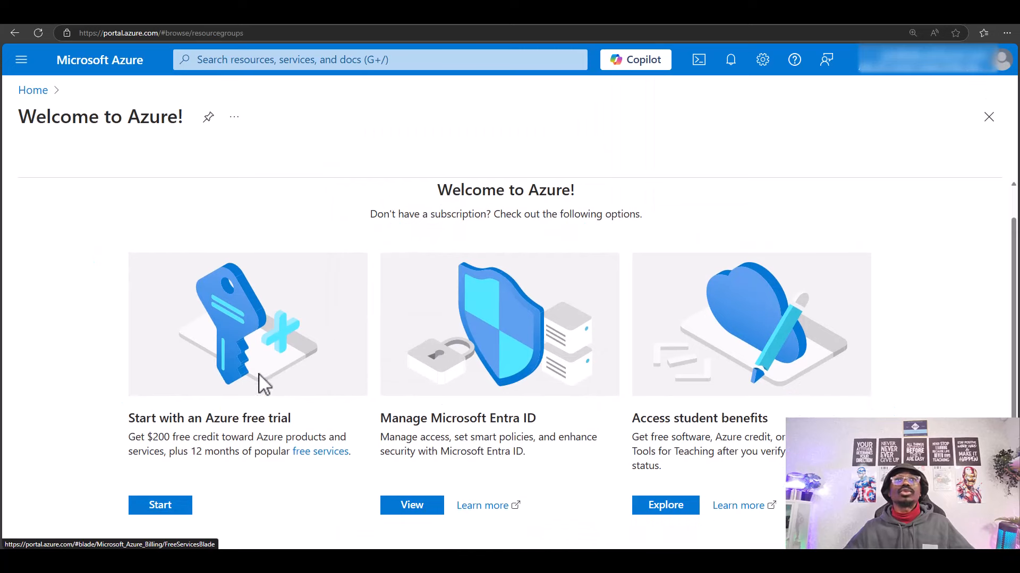
{"action": "left_click", "coordinate": [39, 97]}
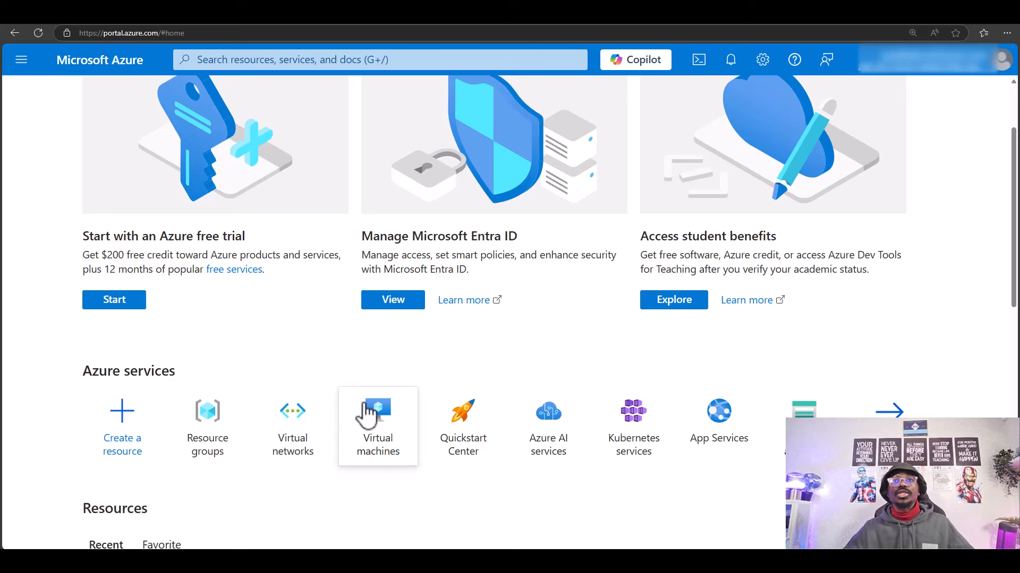
- In the second test user's portal window, check access to resource groups and virtual networks, and return home
{"action": "mouse_move", "coordinate": [463, 561]}
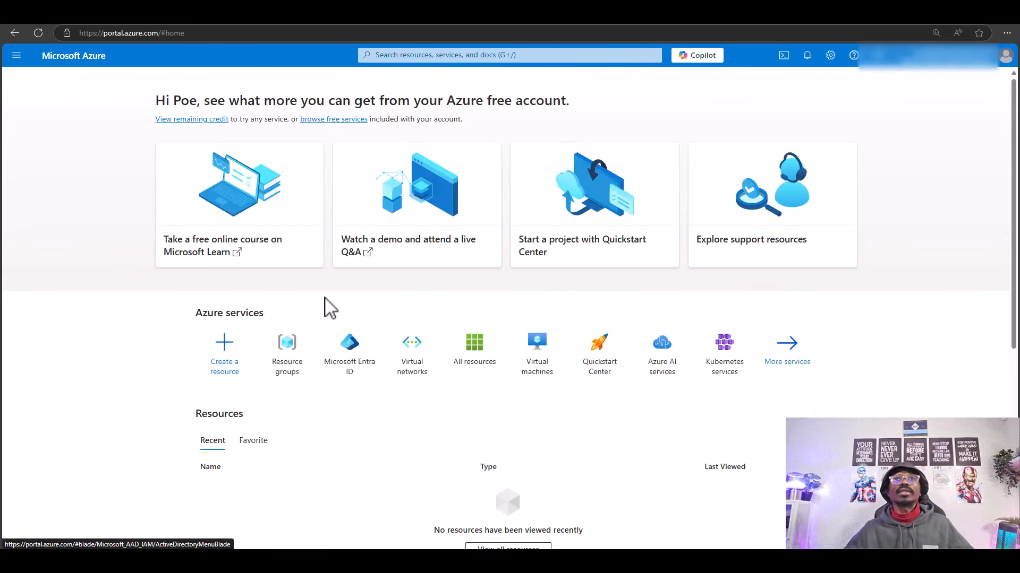
{"action": "left_click", "coordinate": [285, 345]}
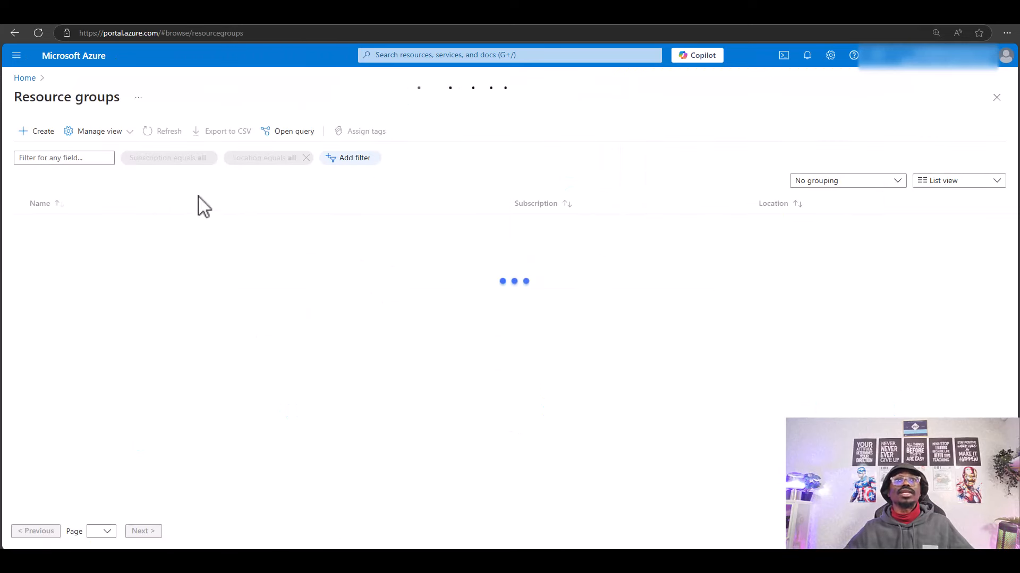
{"action": "left_click", "coordinate": [31, 79]}
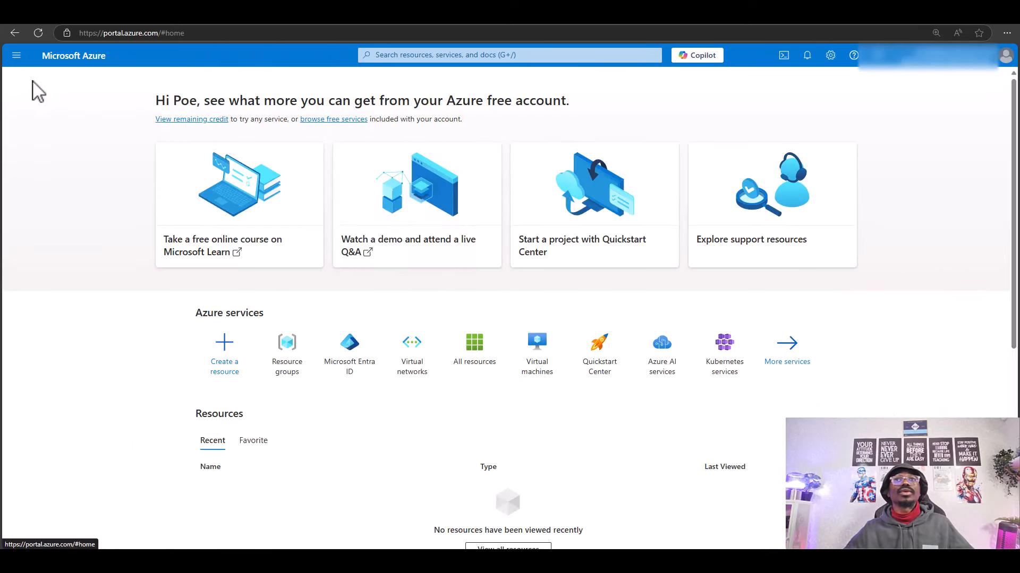
{"action": "left_click", "coordinate": [410, 357]}
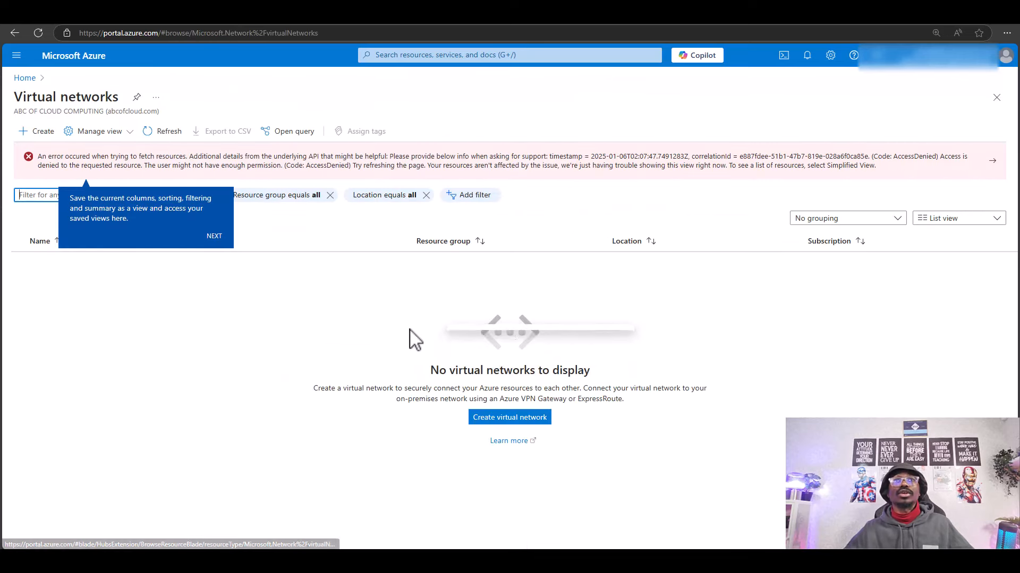
{"action": "left_click", "coordinate": [21, 80]}
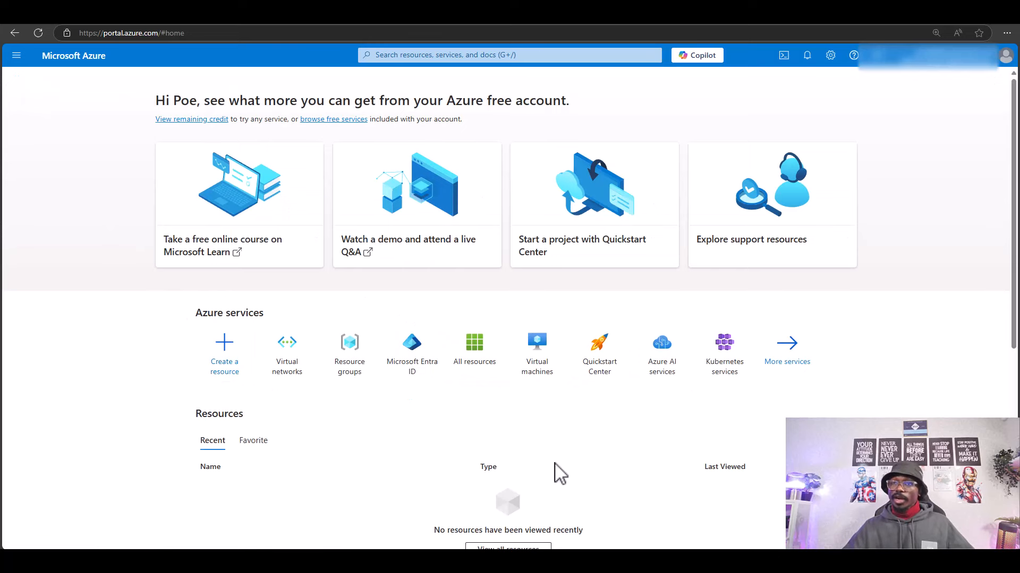
- Switch back to the administrator's portal window and start adding a role assignment in the access control of the Sales-RG resource group
{"action": "left_click", "coordinate": [603, 531]}
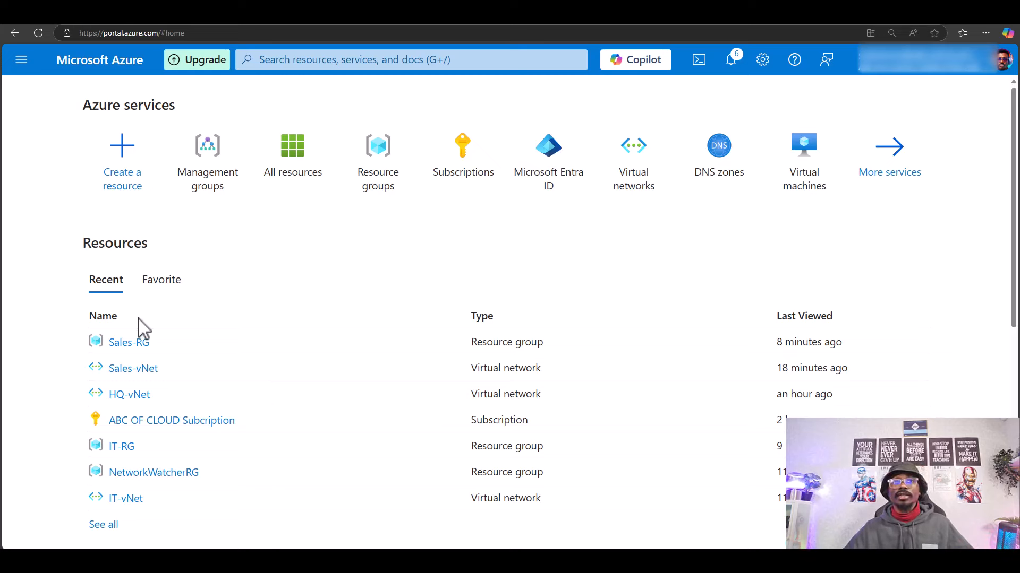
{"action": "mouse_move", "coordinate": [139, 346]}
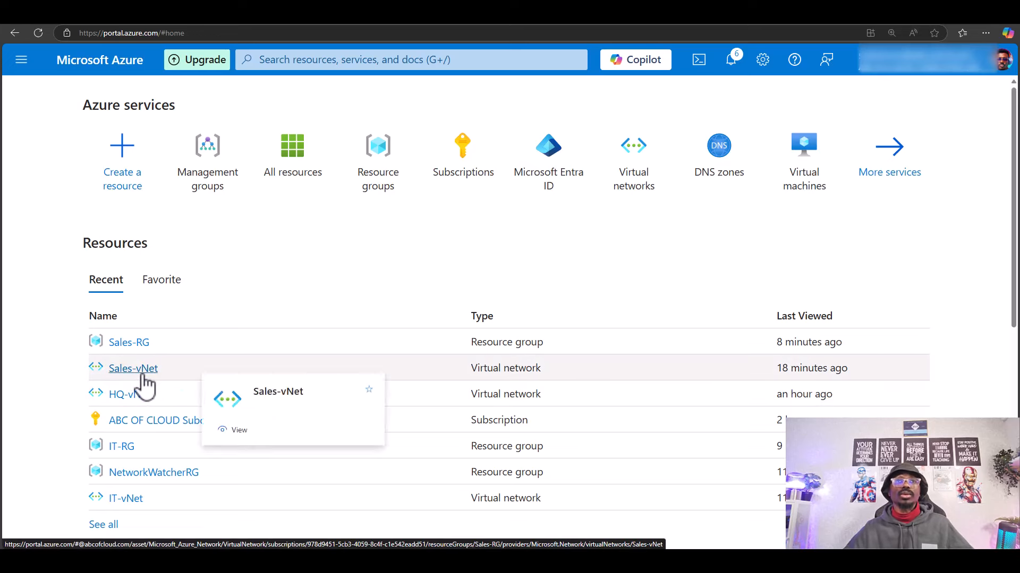
{"action": "left_click", "coordinate": [136, 352]}
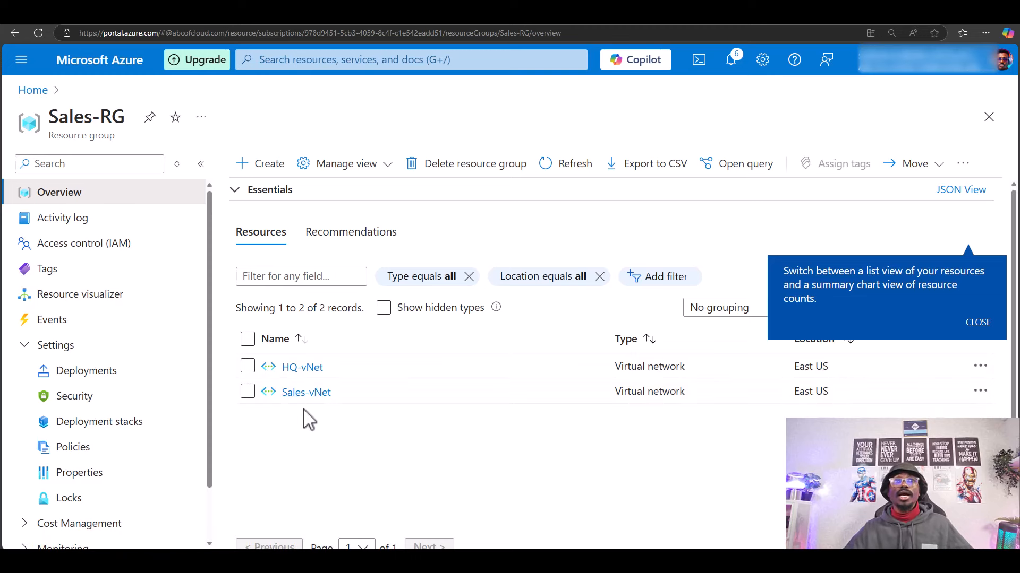
{"action": "left_click", "coordinate": [60, 252]}
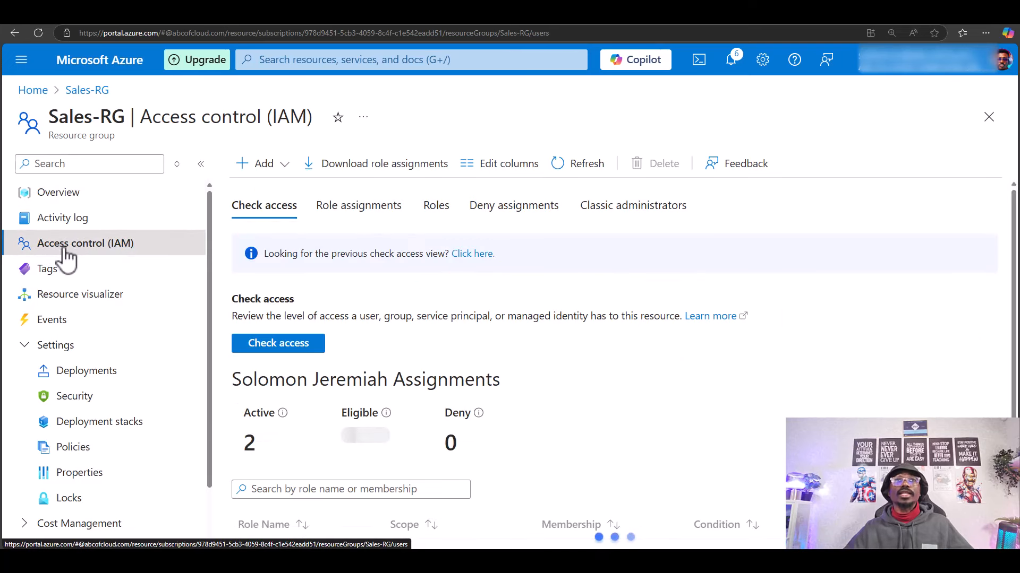
{"action": "left_click", "coordinate": [283, 166]}
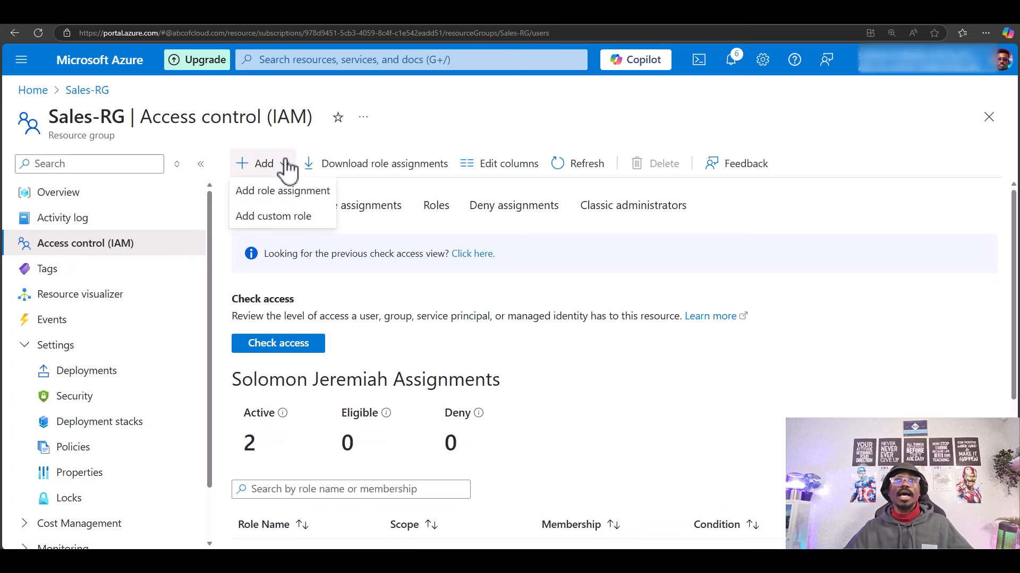
{"action": "left_click", "coordinate": [277, 196]}
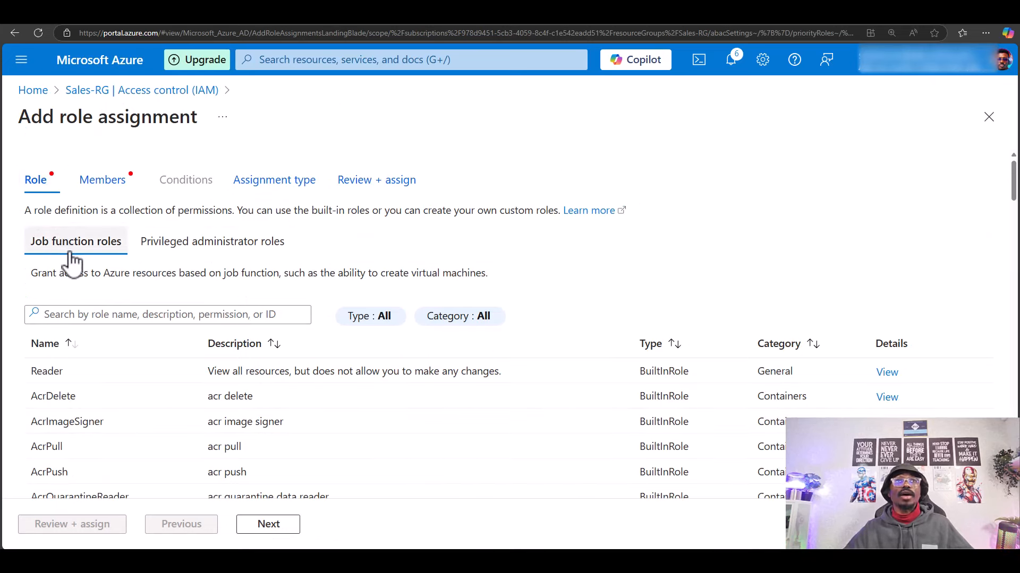
- Compare the job function roles with the privileged administrator roles available for the assignment
{"action": "left_click", "coordinate": [180, 248]}
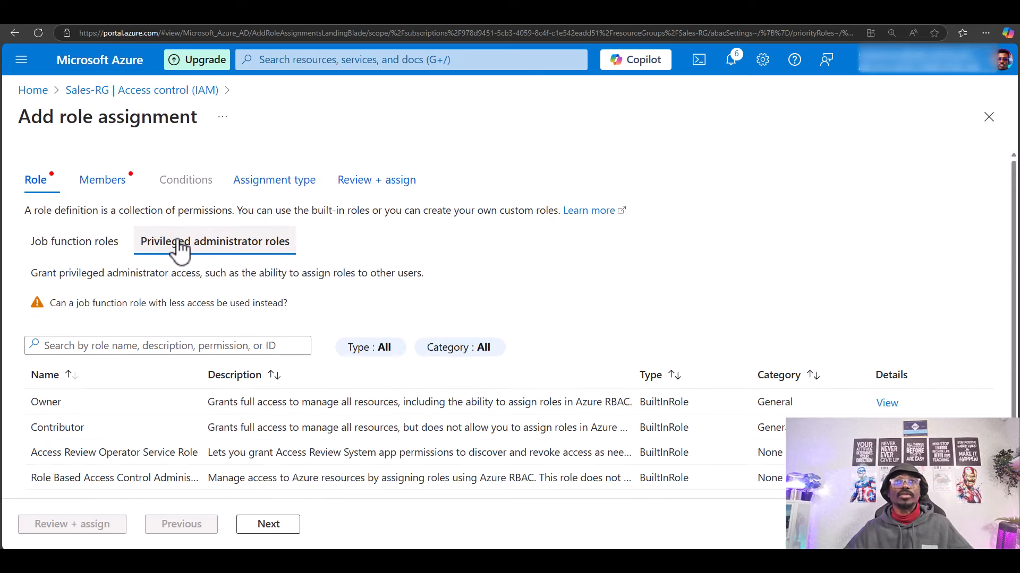
{"action": "left_click", "coordinate": [81, 248]}
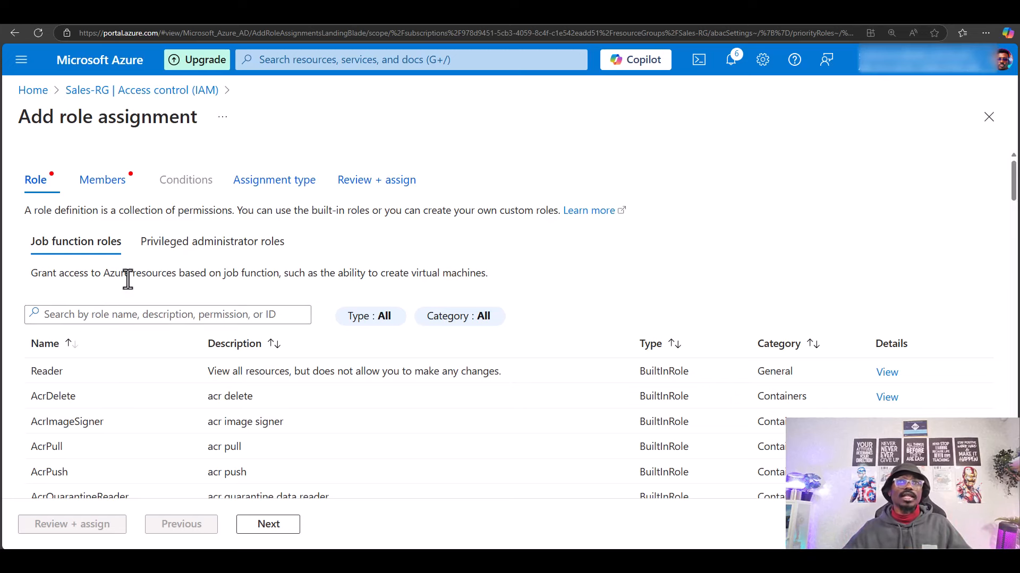
{"action": "left_click", "coordinate": [157, 248]}
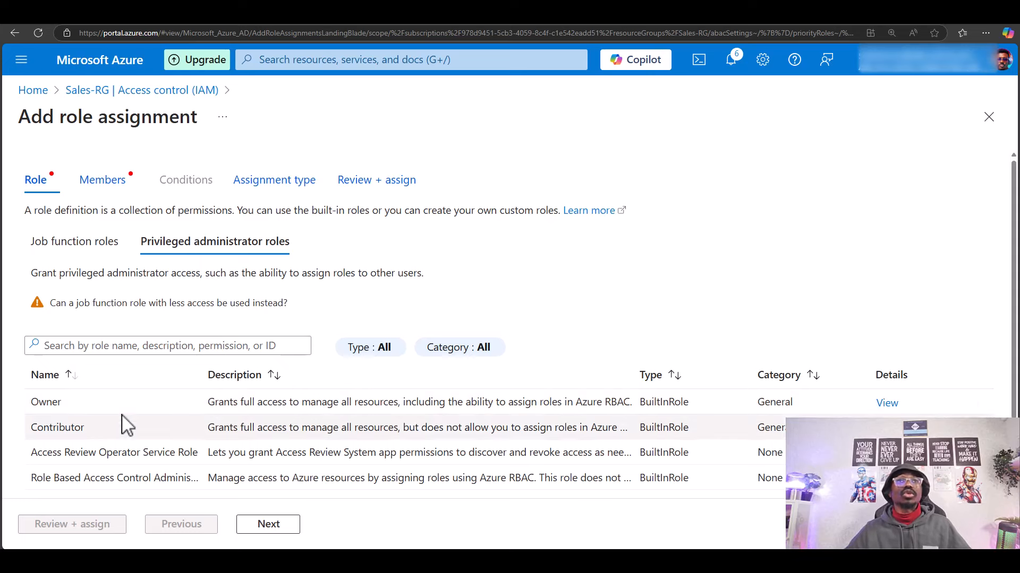
- Examine the Owner role's permissions and JSON definition, and close its details
{"action": "left_click", "coordinate": [886, 403]}
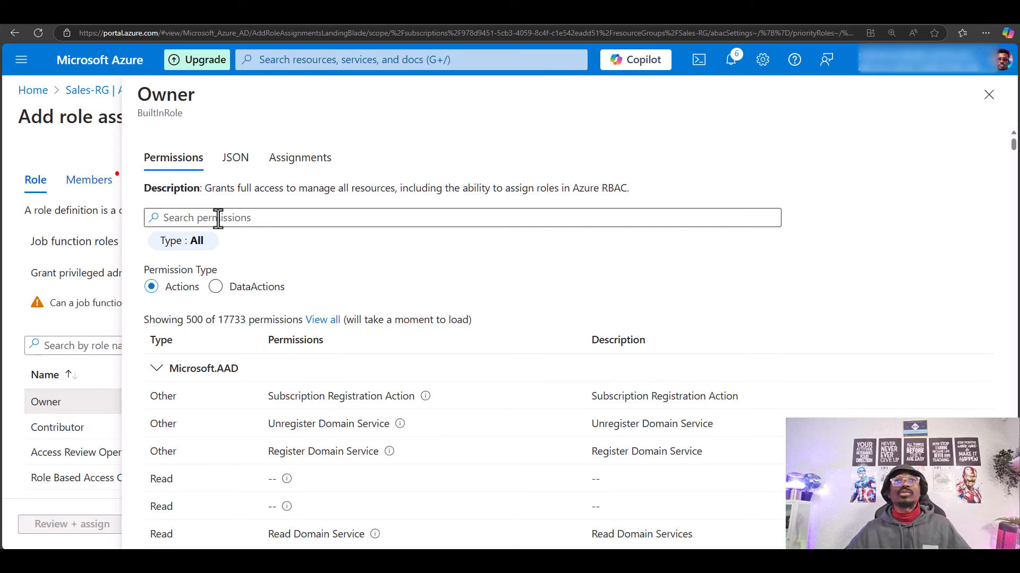
{"action": "left_click", "coordinate": [237, 173]}
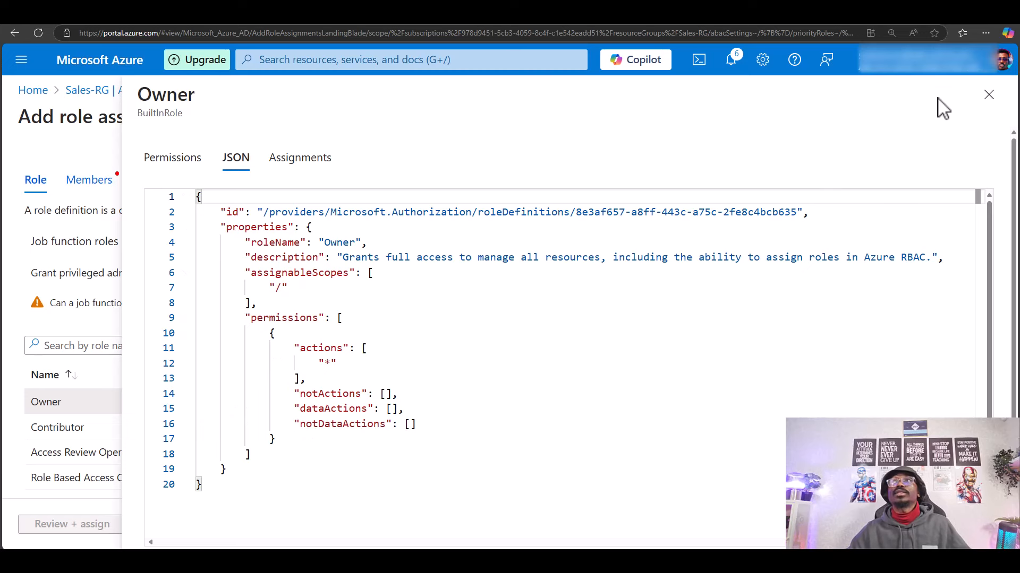
{"action": "left_click", "coordinate": [988, 97]}
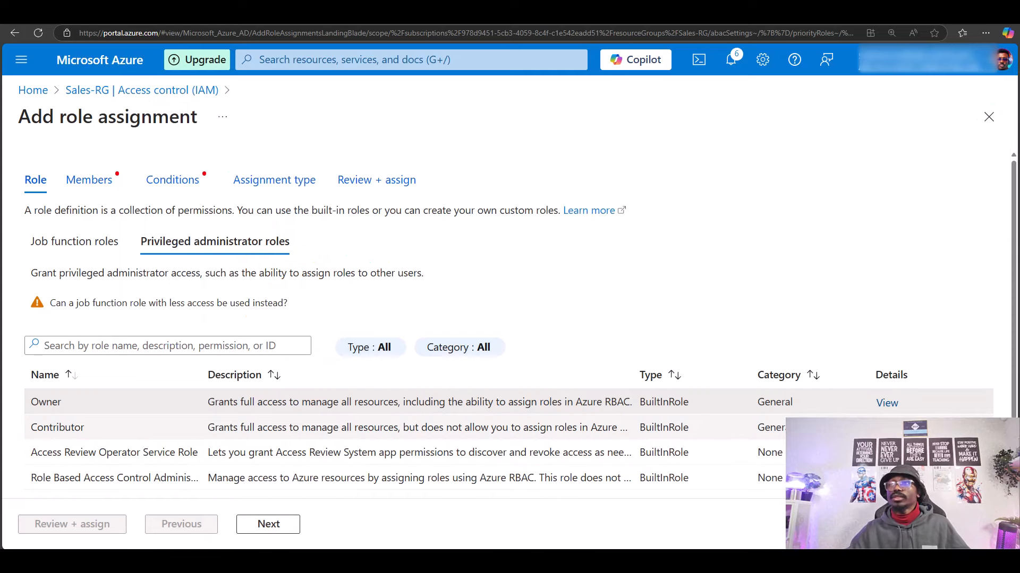
- Open the Contributor role's JSON definition and examine its allowed actions and the entries under notActions
{"action": "left_click", "coordinate": [886, 428]}
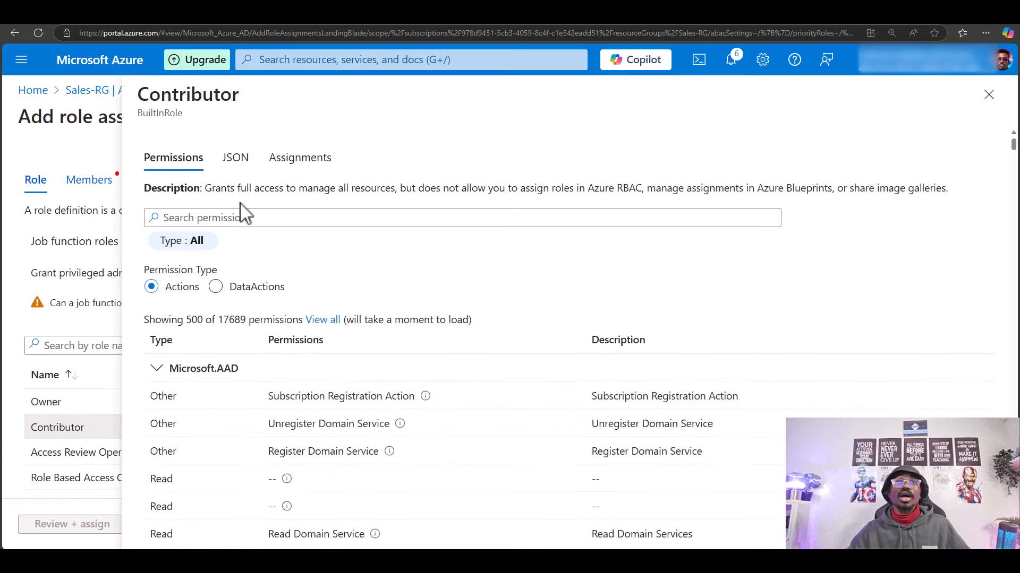
{"action": "left_click", "coordinate": [237, 159]}
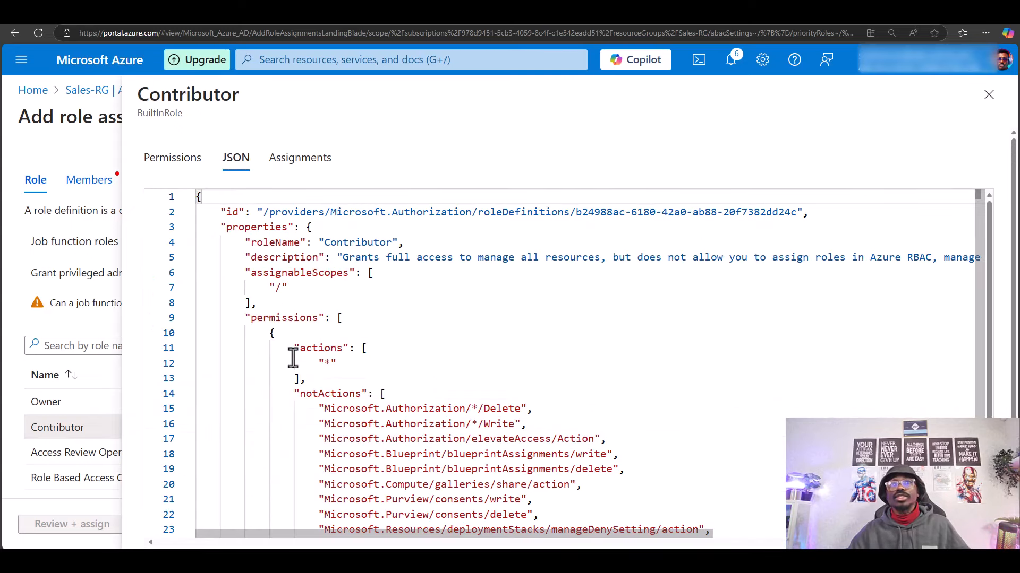
{"action": "scroll", "coordinate": [293, 359], "scroll_direction": "down", "scroll_amount": 1}
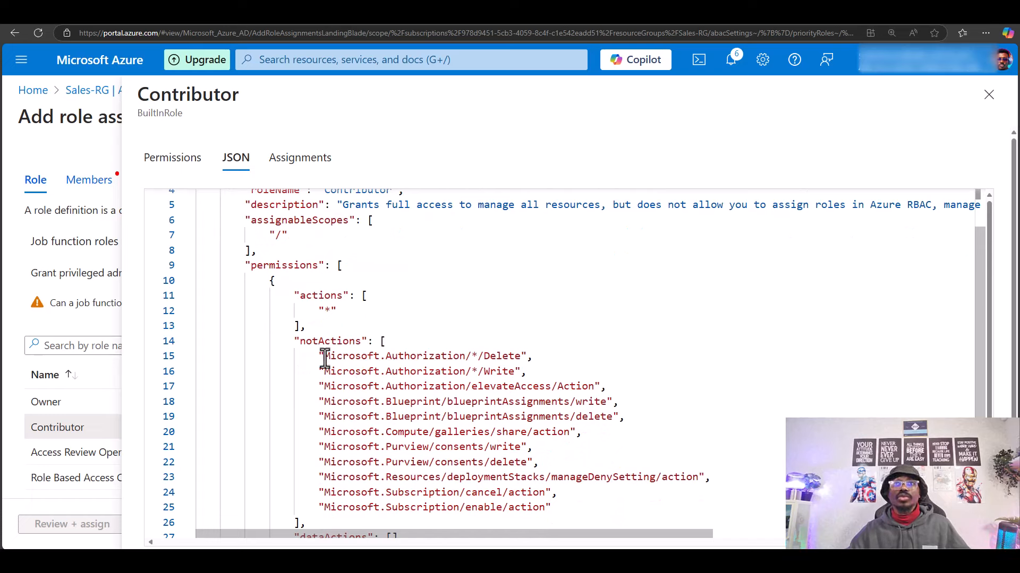
{"action": "left_click_drag", "start_coordinate": [324, 355], "coordinate": [575, 506]}
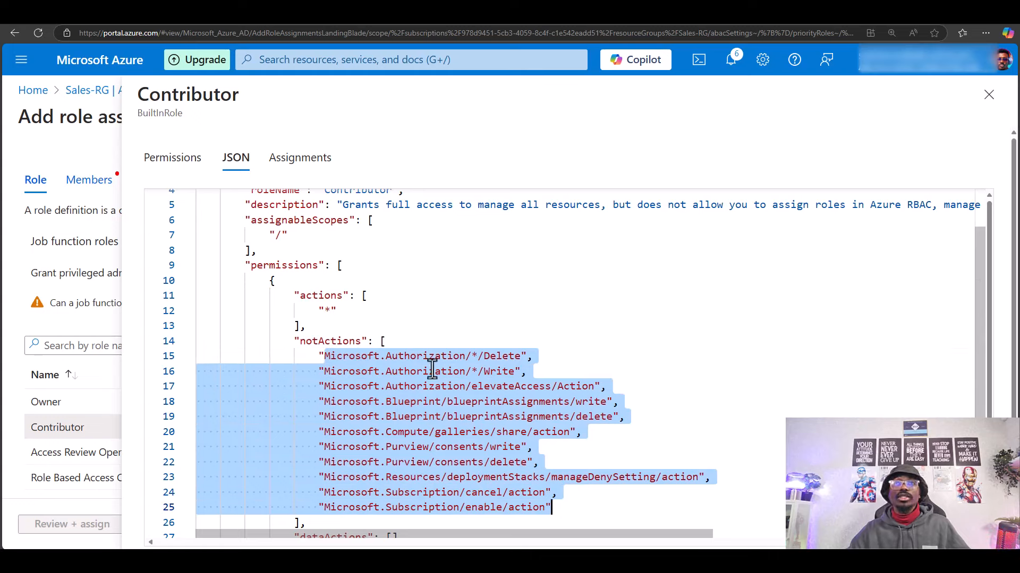
{"action": "left_click", "coordinate": [370, 323]}
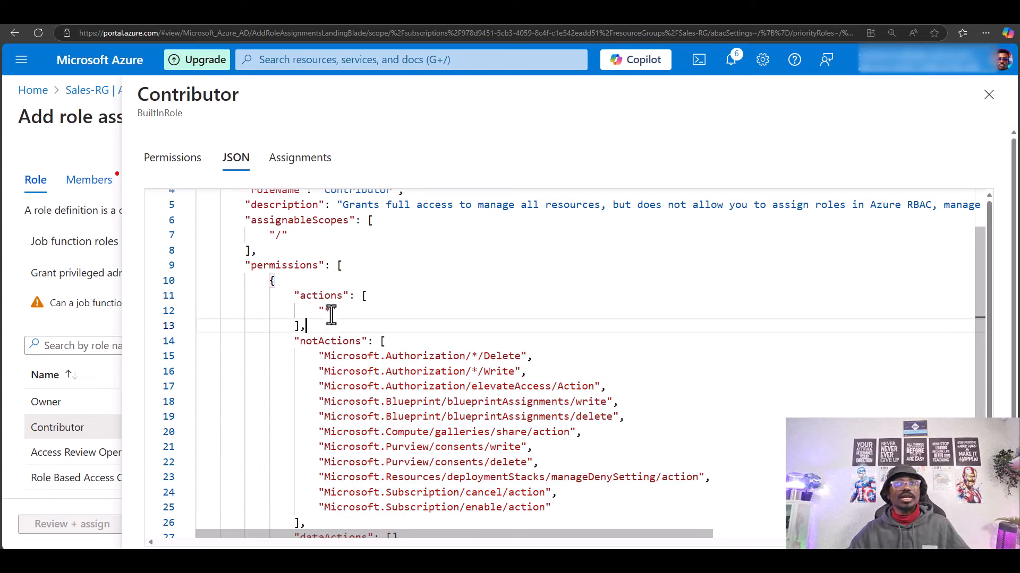
{"action": "left_click", "coordinate": [329, 313]}
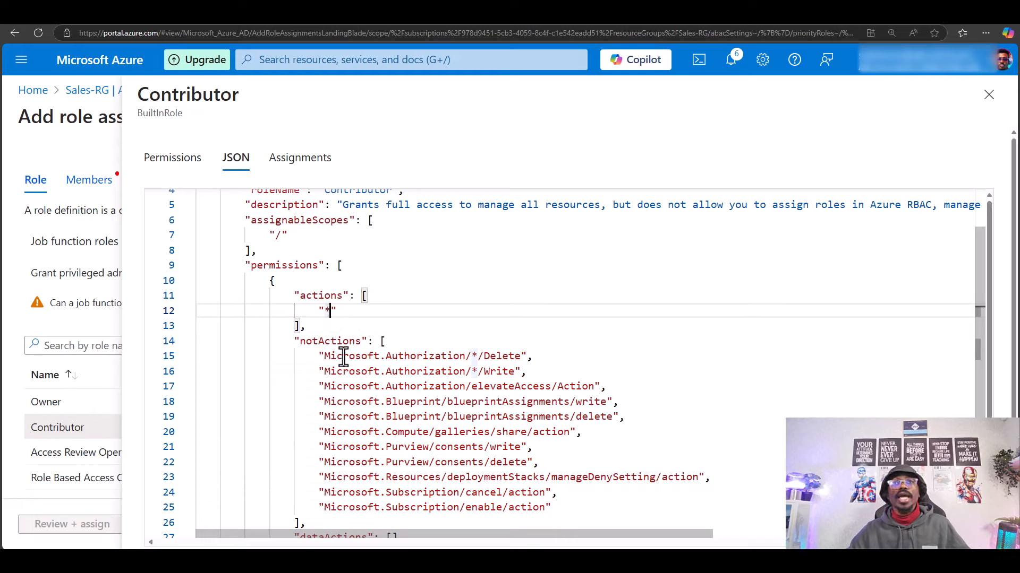
{"action": "left_click_drag", "start_coordinate": [323, 357], "coordinate": [550, 508]}
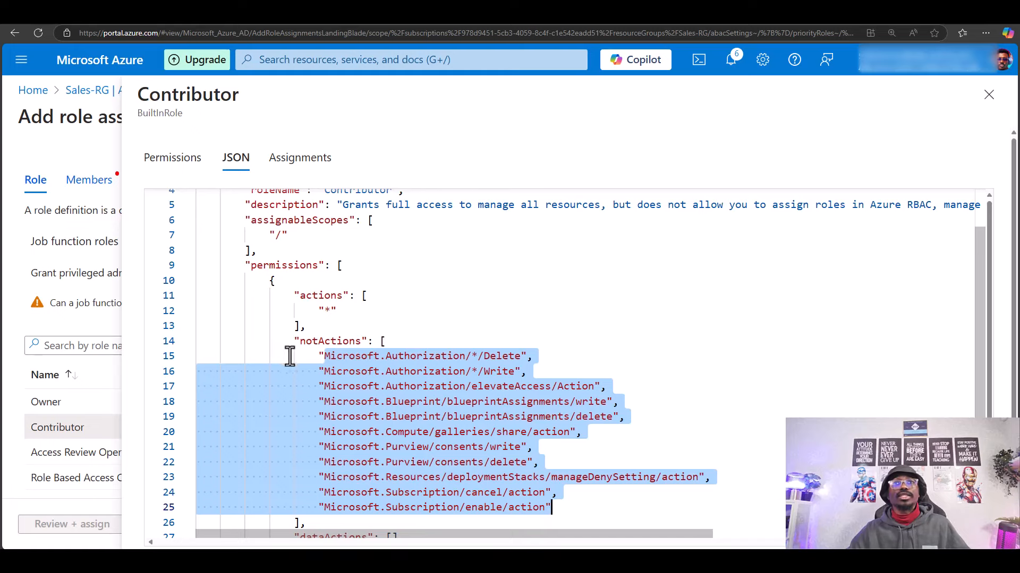
- Compare the Contributor role's permissions list with the "actions" and "notActions" keys in its JSON, ending on the permissions list
{"action": "left_click", "coordinate": [176, 160]}
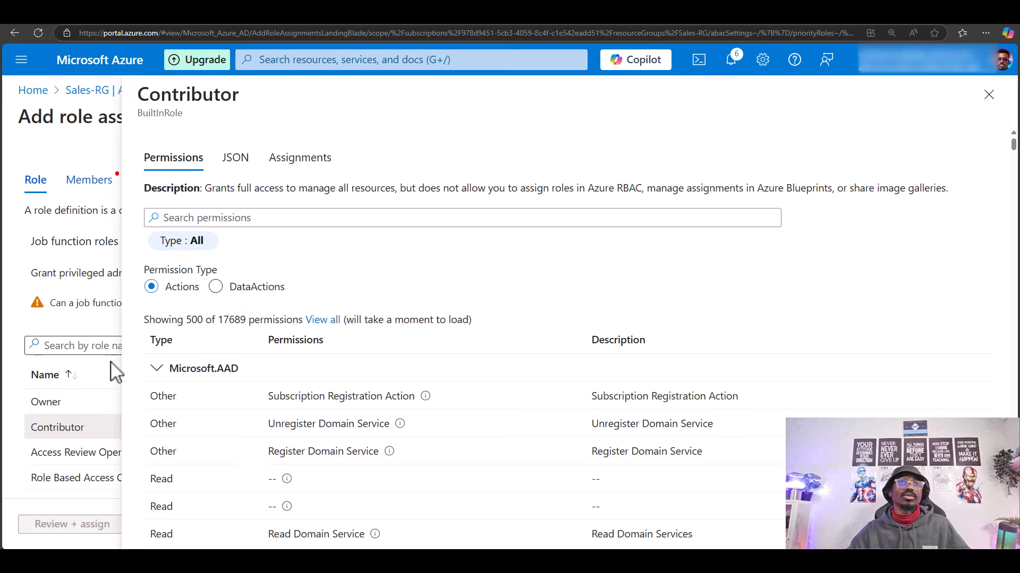
{"action": "left_click", "coordinate": [237, 159]}
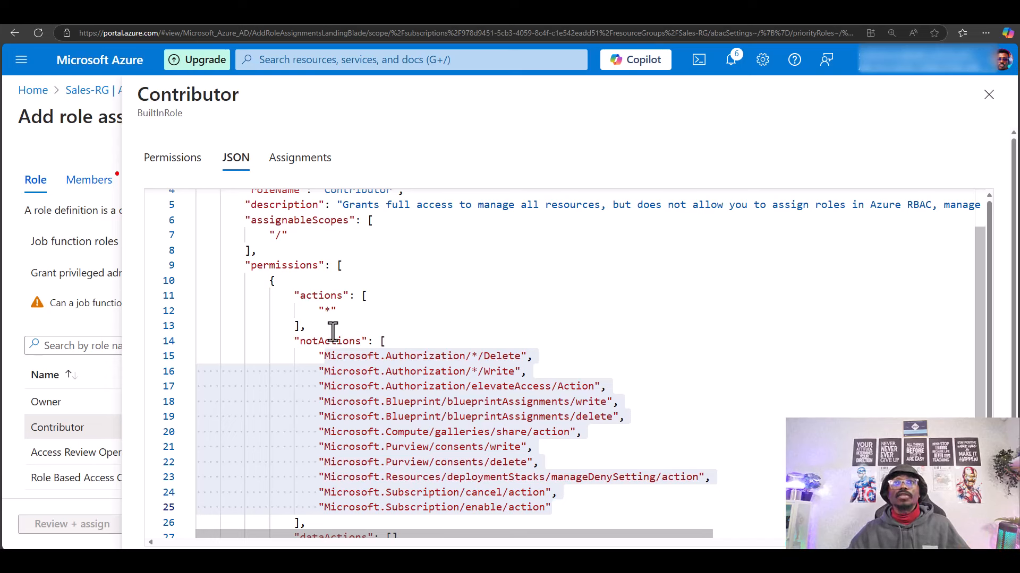
{"action": "left_click", "coordinate": [301, 297]}
{"action": "left_click_drag", "start_coordinate": [301, 298], "coordinate": [341, 296]}
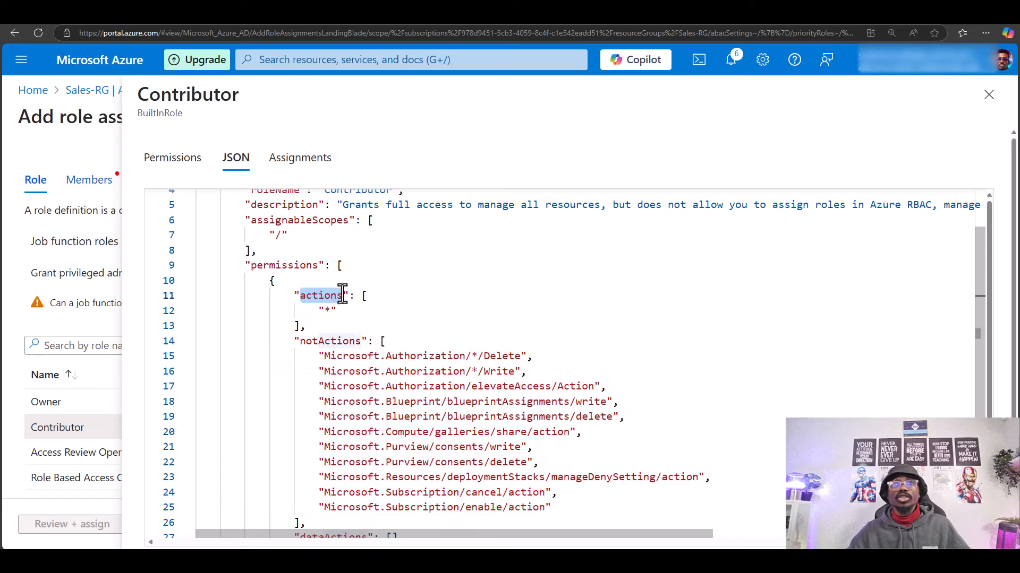
{"action": "left_click_drag", "start_coordinate": [361, 341], "coordinate": [301, 340]}
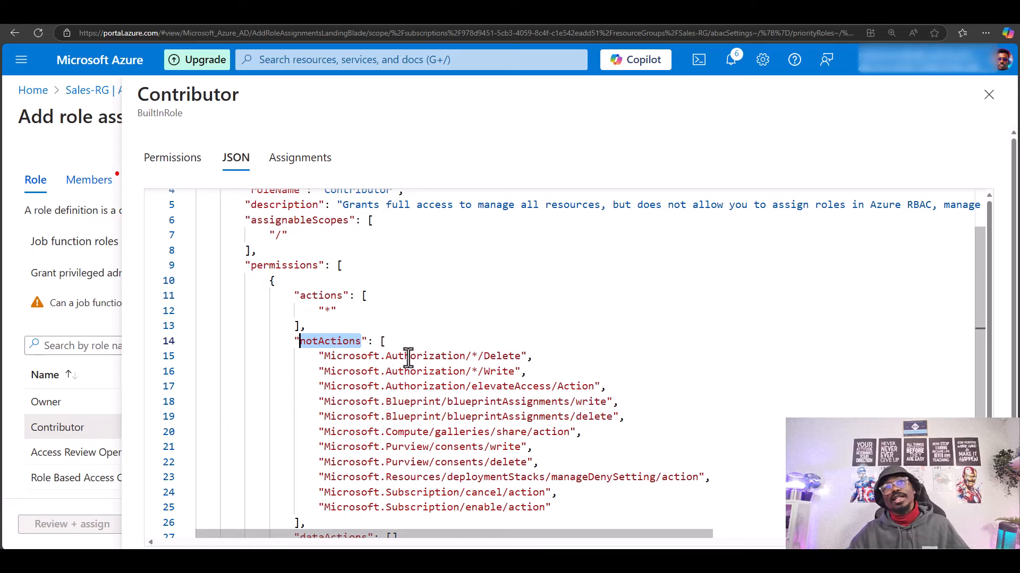
{"action": "left_click", "coordinate": [179, 168]}
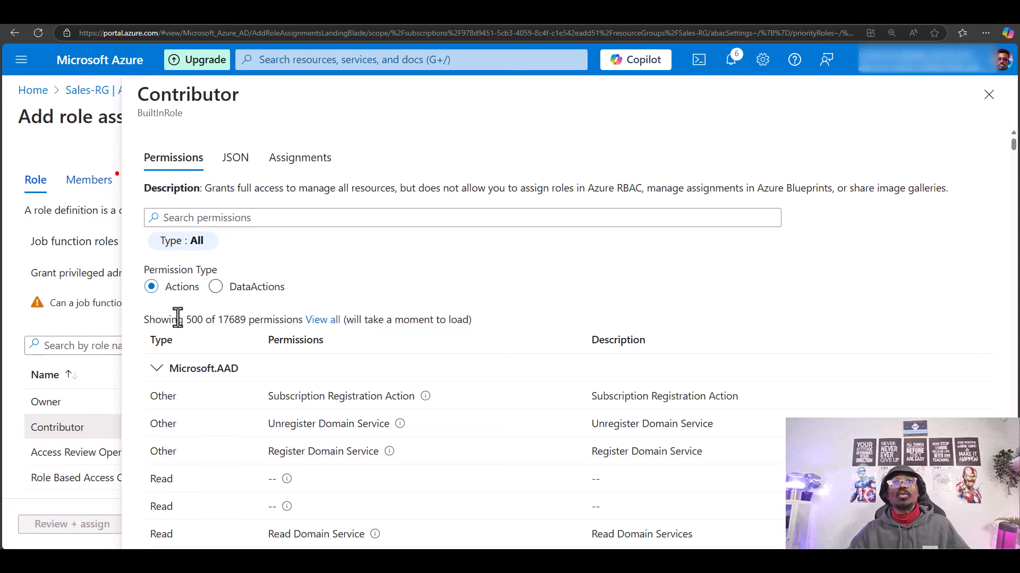
- Check the Contributor role's total permission count against the "actions" wildcard and the full block of "notActions" entries in its JSON
{"action": "left_click_drag", "start_coordinate": [218, 322], "coordinate": [249, 322]}
{"action": "left_click", "coordinate": [217, 322]}
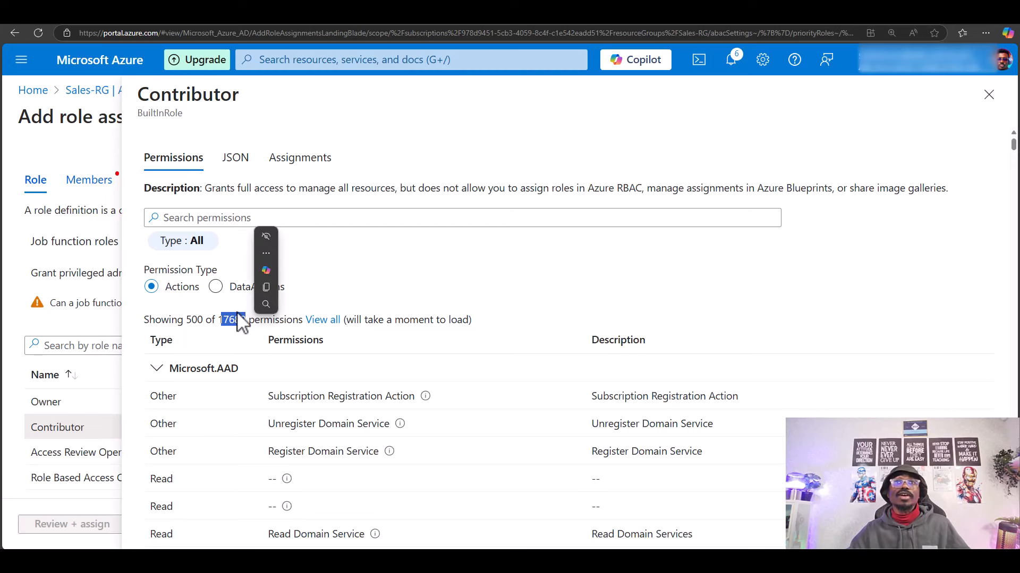
{"action": "left_click", "coordinate": [238, 160]}
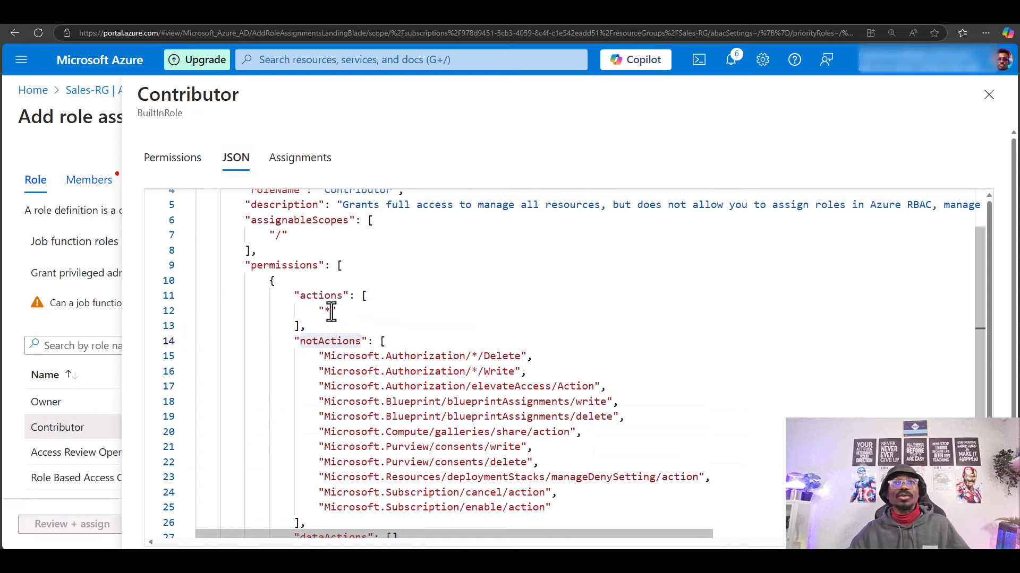
{"action": "left_click_drag", "start_coordinate": [319, 356], "coordinate": [545, 507]}
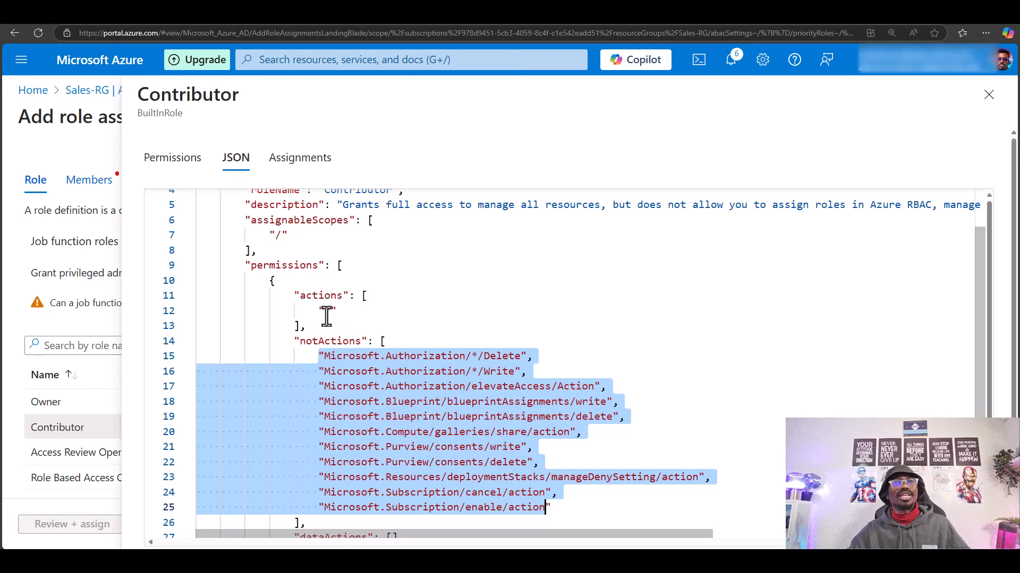
{"action": "left_click", "coordinate": [330, 371]}
{"action": "left_click", "coordinate": [322, 357]}
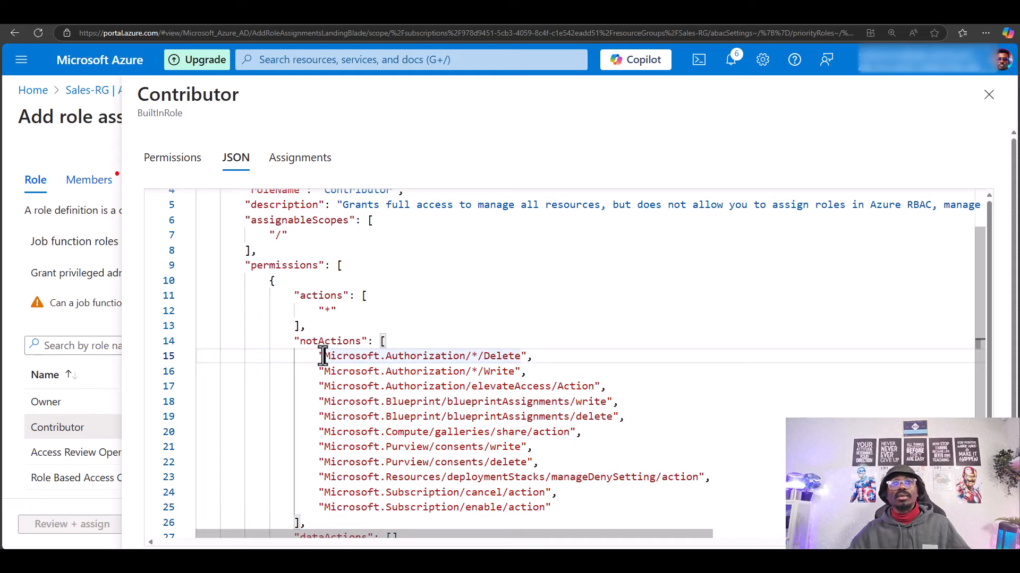
{"action": "left_click_drag", "start_coordinate": [323, 357], "coordinate": [549, 509]}
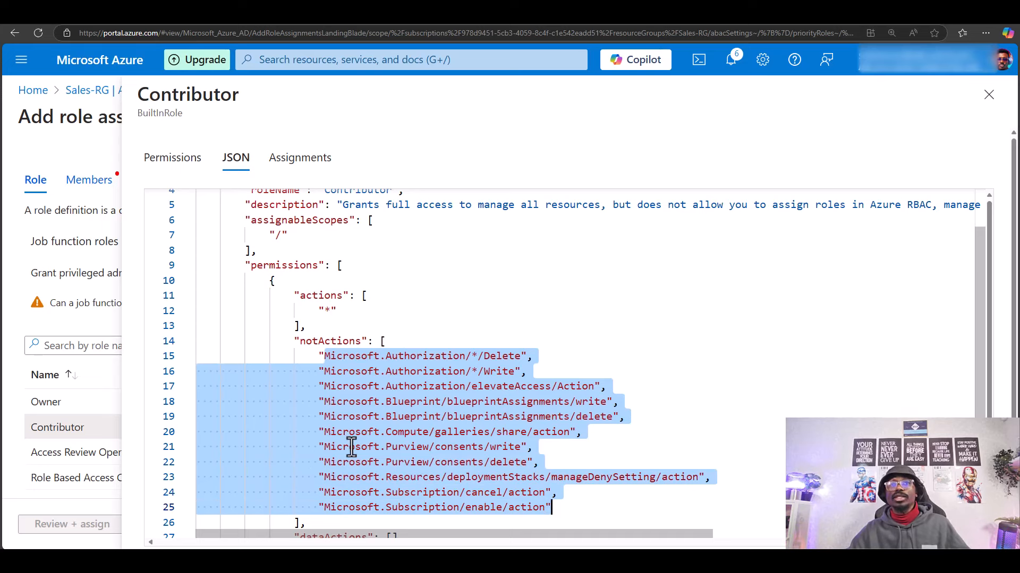
- Examine the "dataActions" and "notDataActions" keys alongside the other permissions in the Contributor JSON, and close the role's details
{"action": "scroll", "coordinate": [348, 441], "scroll_direction": "down", "scroll_amount": 1}
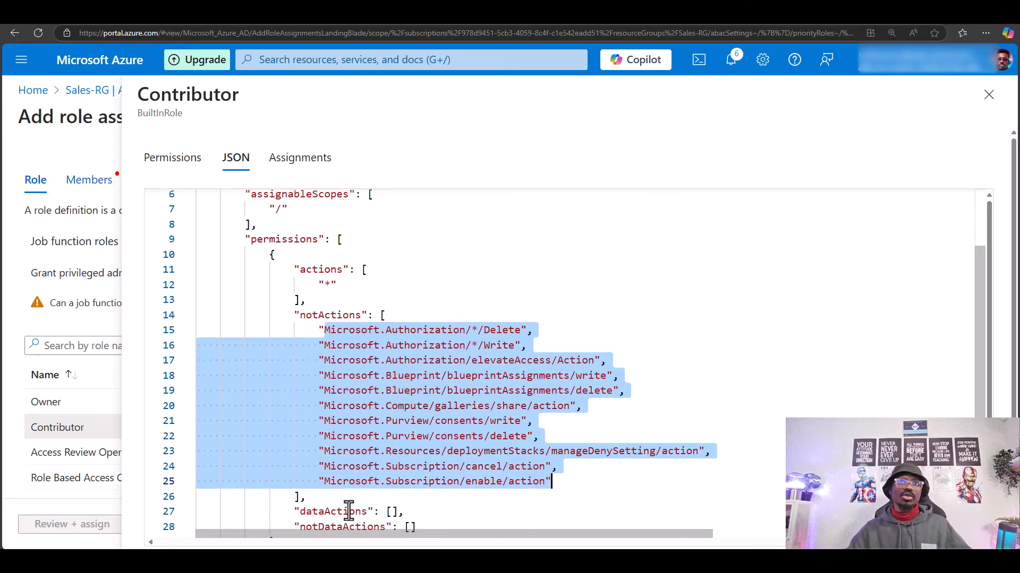
{"action": "scroll", "coordinate": [350, 511], "scroll_direction": "down", "scroll_amount": 1}
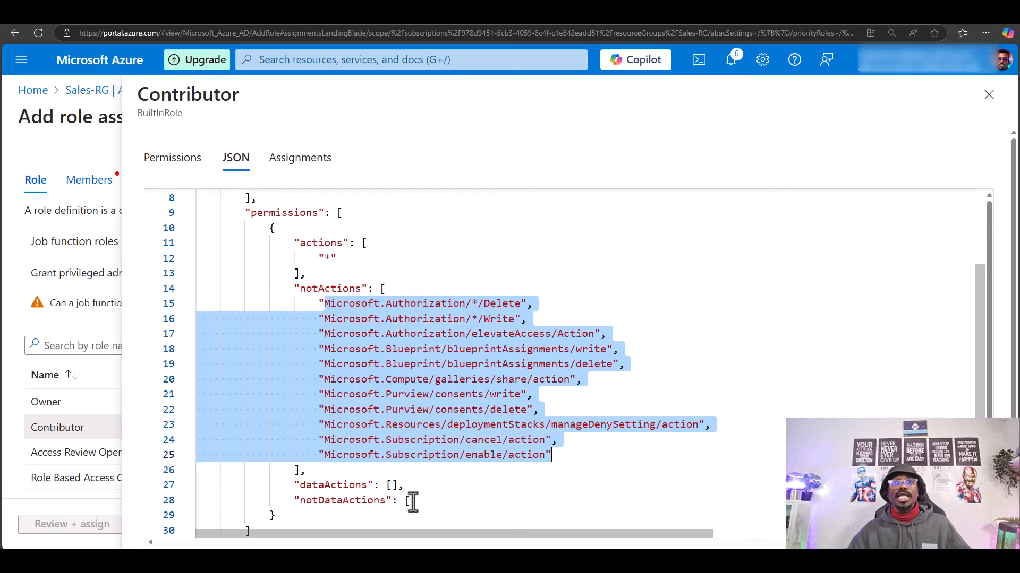
{"action": "scroll", "coordinate": [413, 501], "scroll_direction": "up", "scroll_amount": 3}
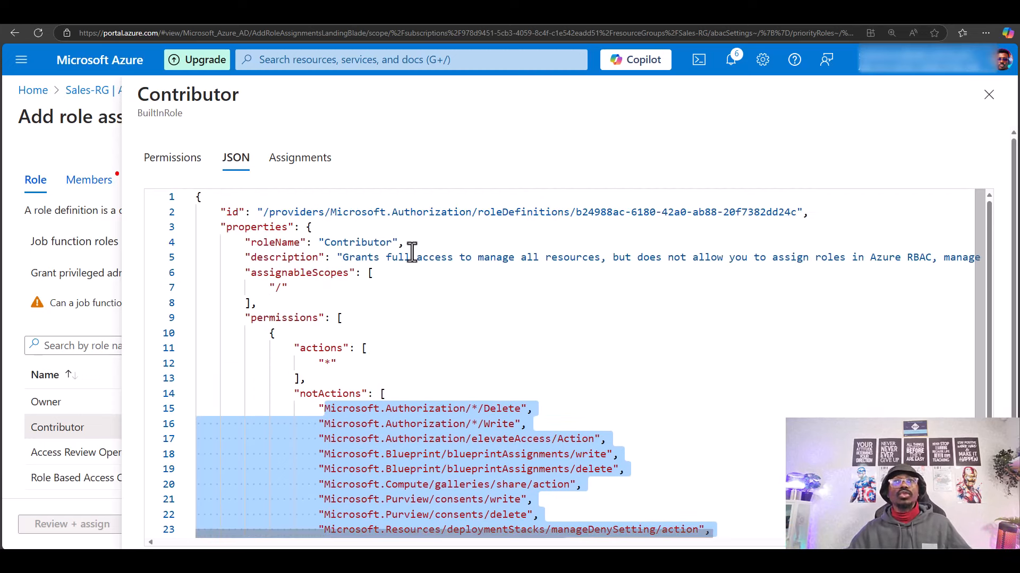
{"action": "scroll", "coordinate": [384, 381], "scroll_direction": "down", "scroll_amount": 1}
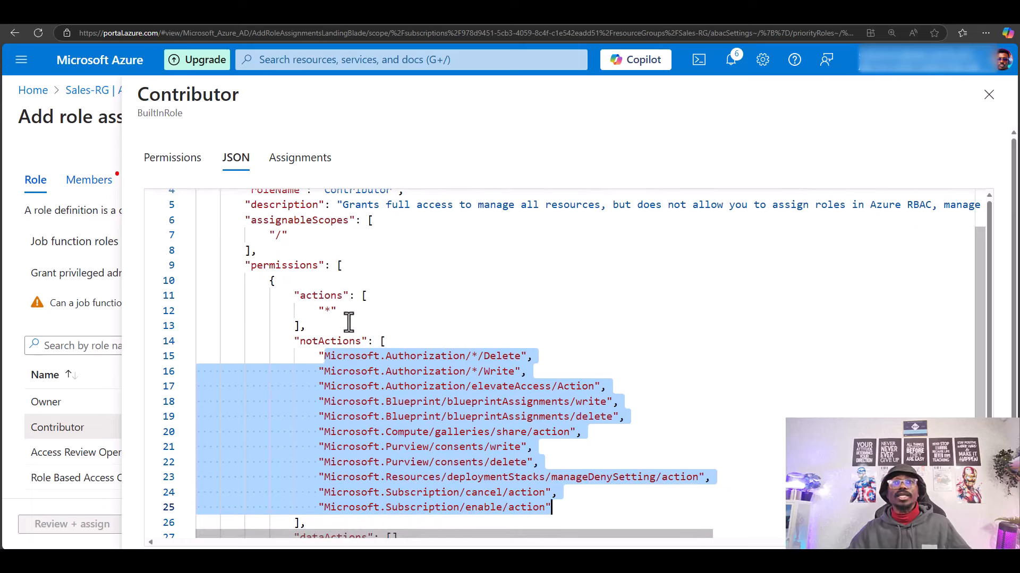
{"action": "scroll", "coordinate": [338, 346], "scroll_direction": "down", "scroll_amount": 1}
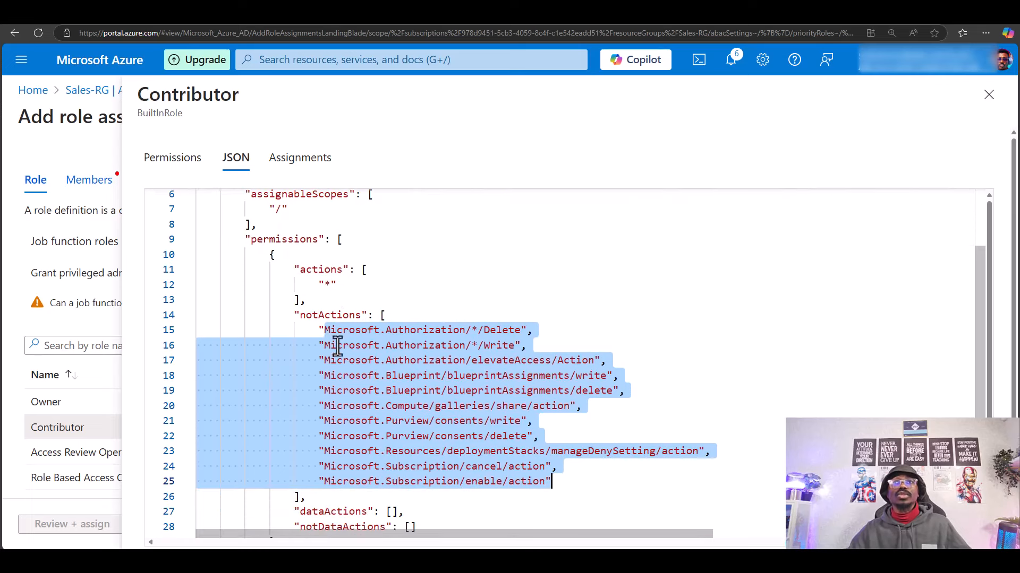
{"action": "scroll", "coordinate": [337, 365], "scroll_direction": "down", "scroll_amount": 1}
{"action": "scroll", "coordinate": [342, 338], "scroll_direction": "up", "scroll_amount": 3}
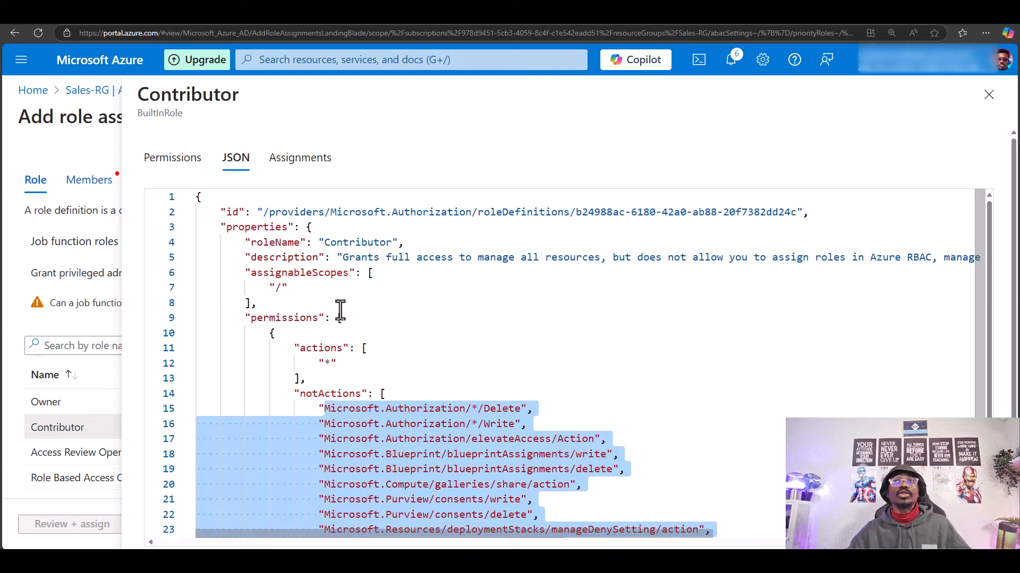
{"action": "scroll", "coordinate": [340, 311], "scroll_direction": "down", "scroll_amount": 4}
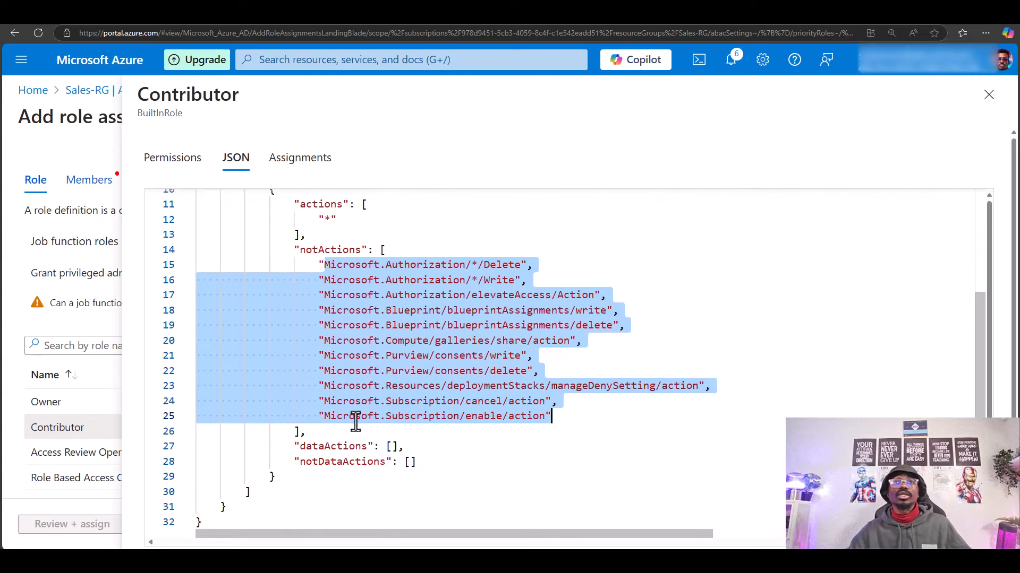
{"action": "scroll", "coordinate": [355, 422], "scroll_direction": "up", "scroll_amount": 2}
{"action": "scroll", "coordinate": [391, 444], "scroll_direction": "down", "scroll_amount": 1}
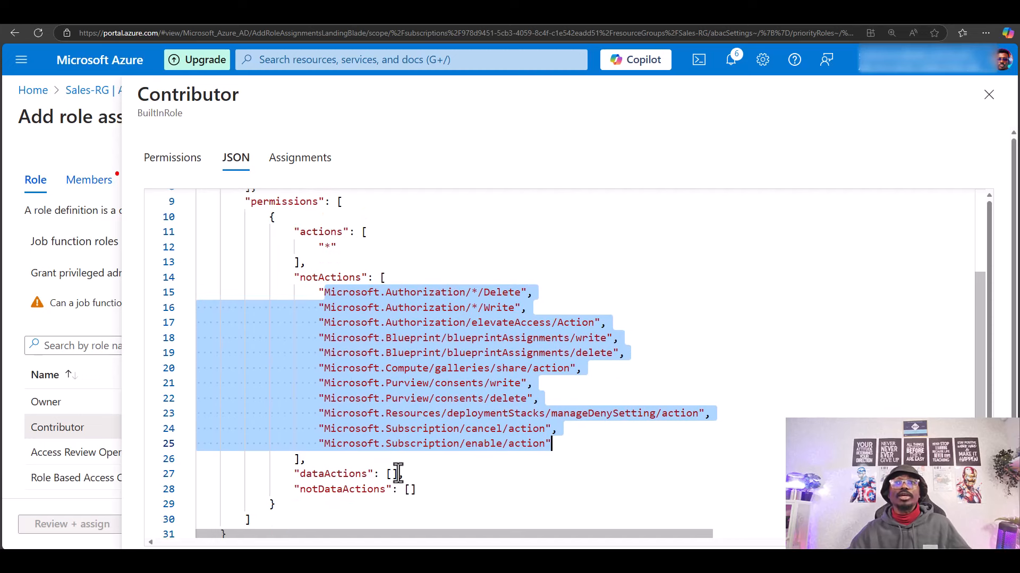
{"action": "scroll", "coordinate": [377, 462], "scroll_direction": "up", "scroll_amount": 2}
{"action": "scroll", "coordinate": [383, 319], "scroll_direction": "up", "scroll_amount": 1}
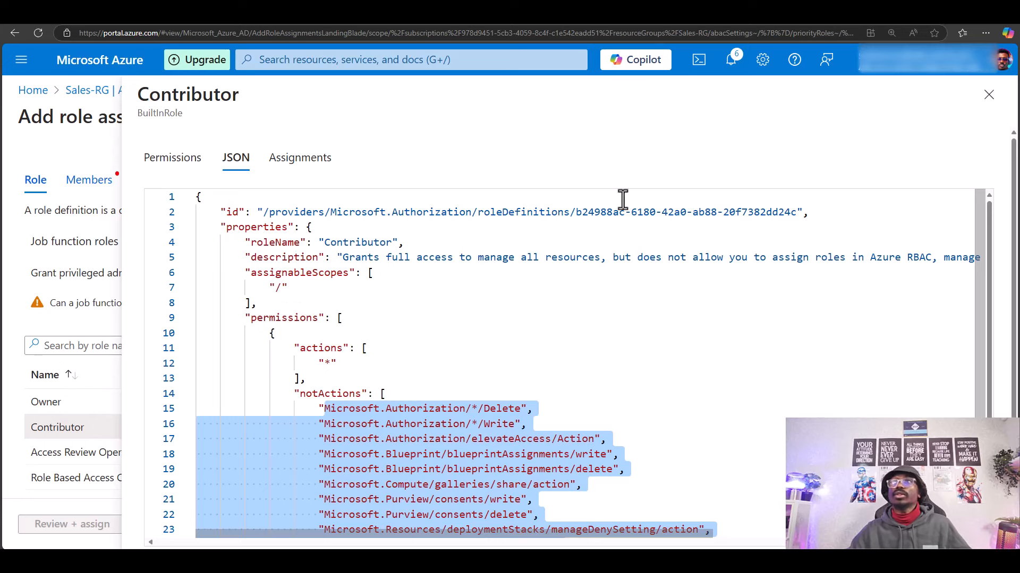
{"action": "left_click", "coordinate": [989, 96]}
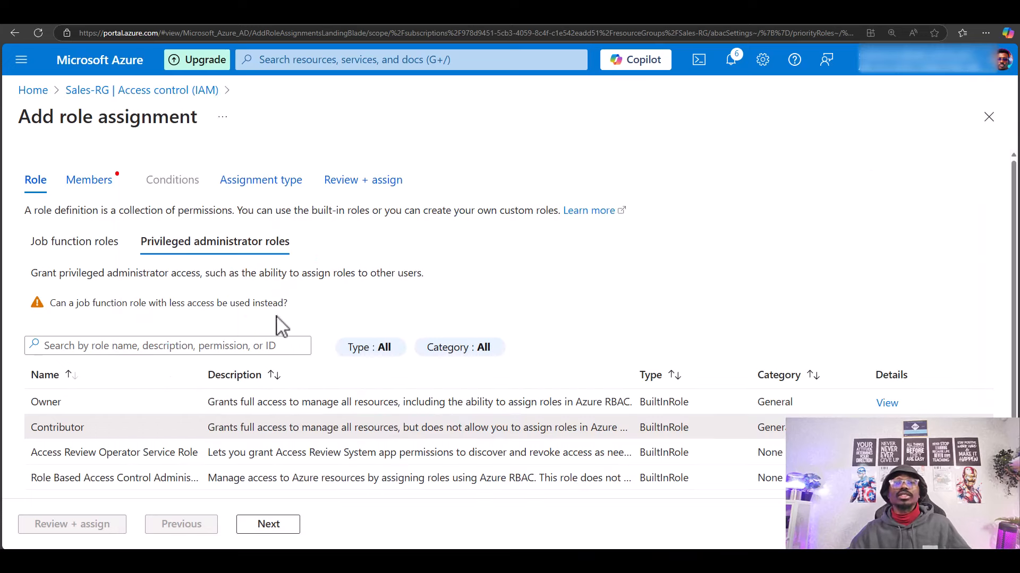
- Switch to the job function roles and filter them by "netw" to find Network Contributor
{"action": "left_click", "coordinate": [92, 246]}
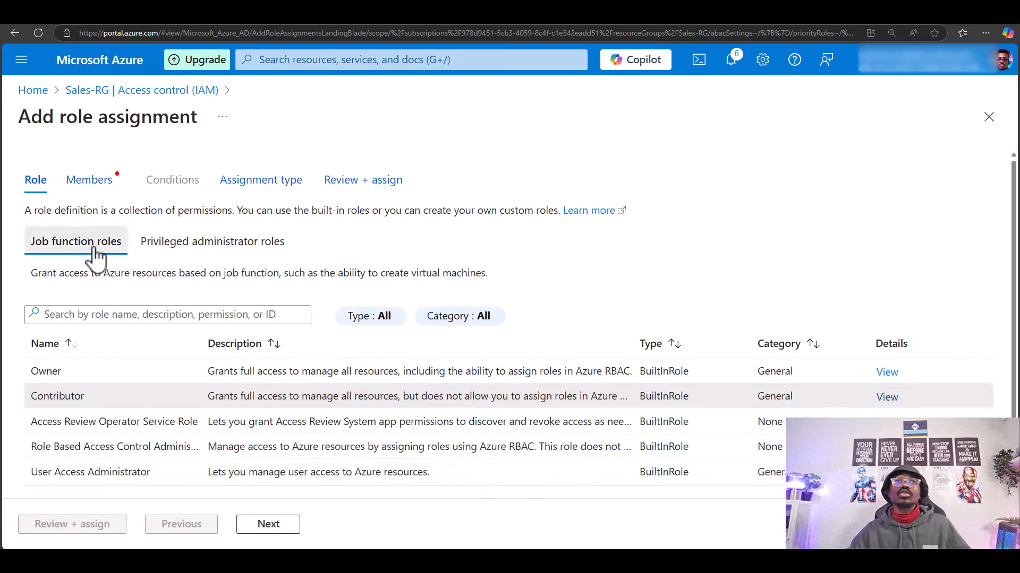
{"action": "scroll", "coordinate": [125, 419], "scroll_direction": "down", "scroll_amount": 1}
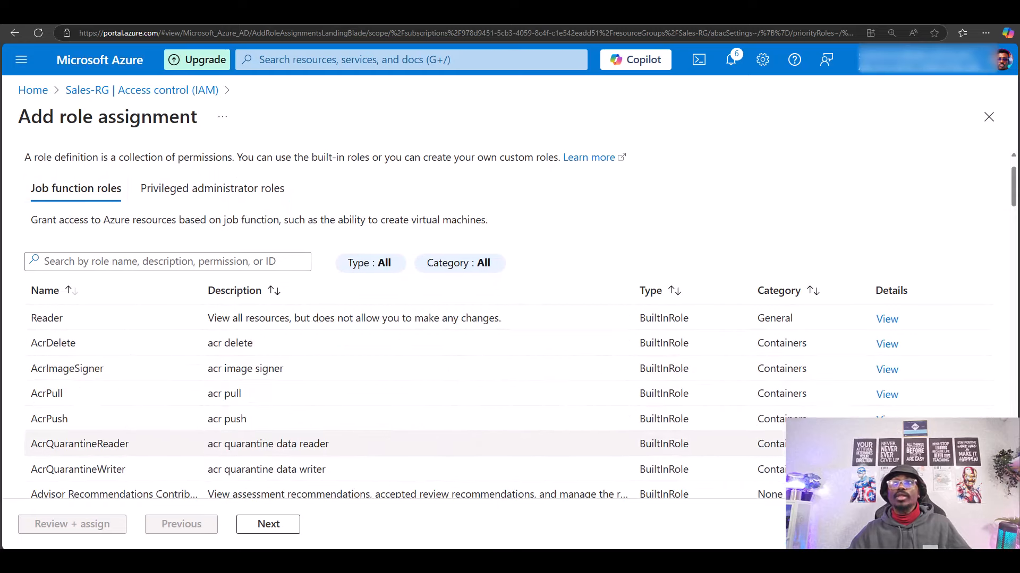
{"action": "scroll", "coordinate": [164, 425], "scroll_direction": "down", "scroll_amount": 4}
{"action": "scroll", "coordinate": [168, 422], "scroll_direction": "up", "scroll_amount": 5}
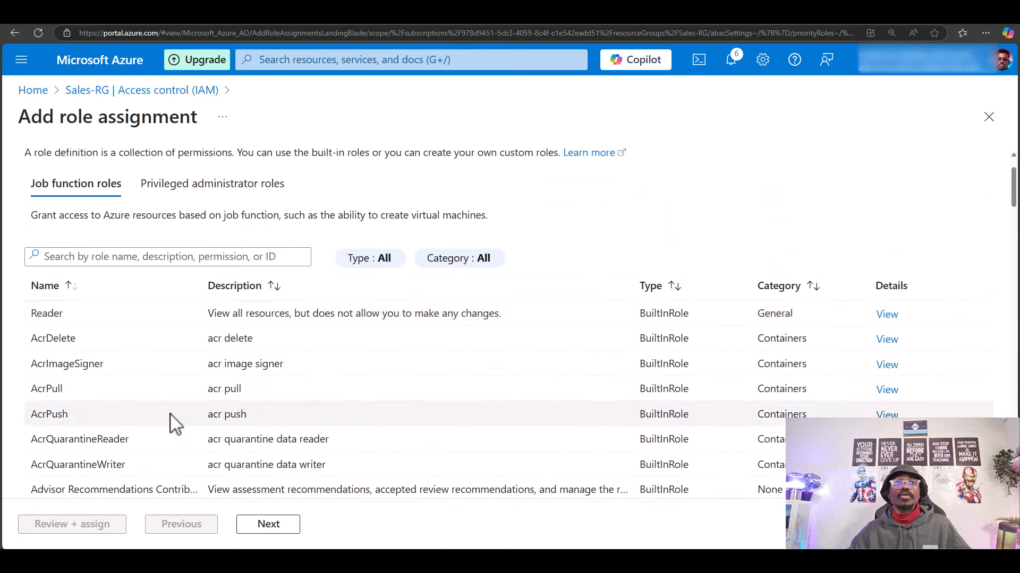
{"action": "left_click", "coordinate": [141, 315]}
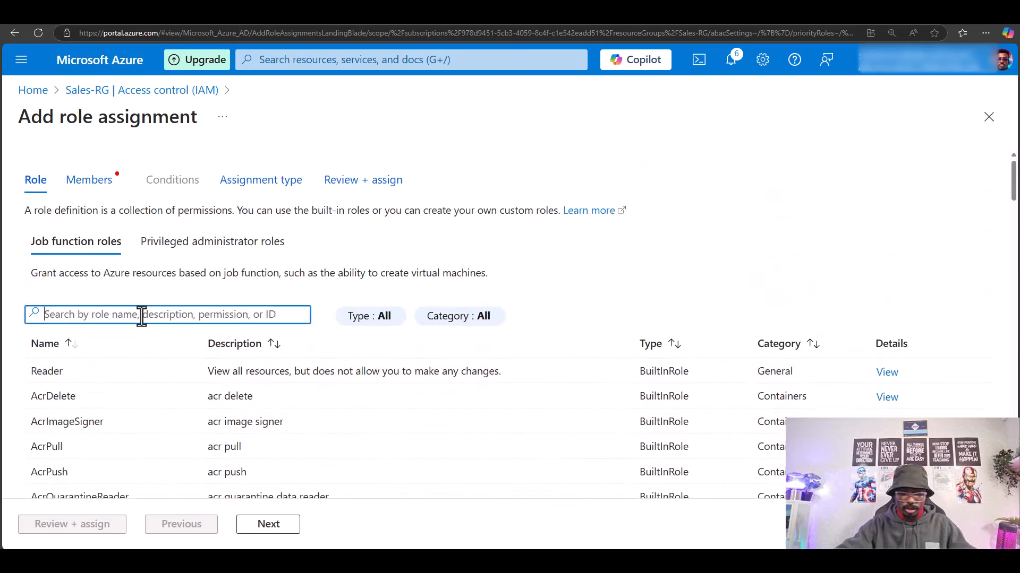
{"action": "type", "text": "netw"}
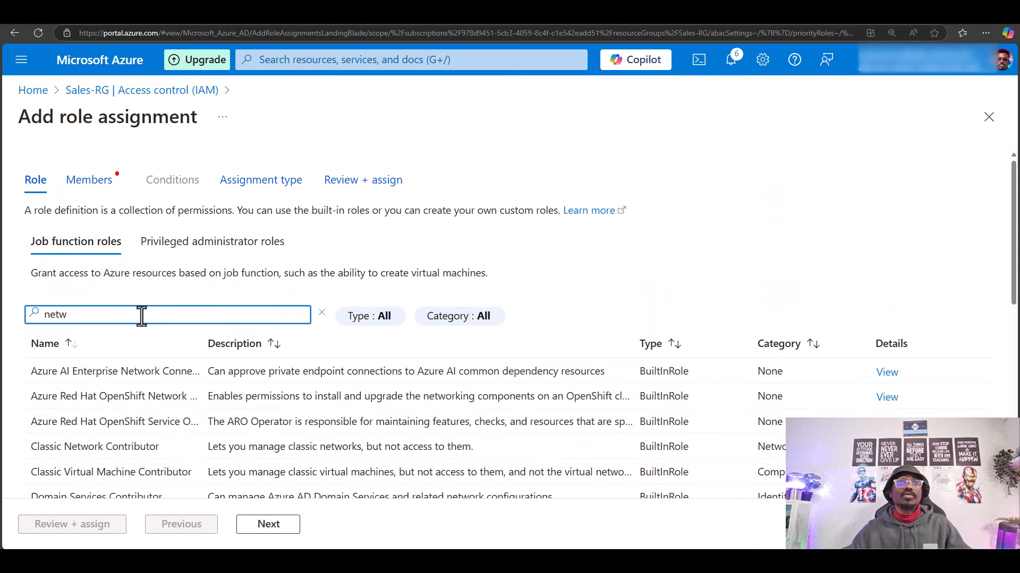
{"action": "scroll", "coordinate": [132, 369], "scroll_direction": "down", "scroll_amount": 4}
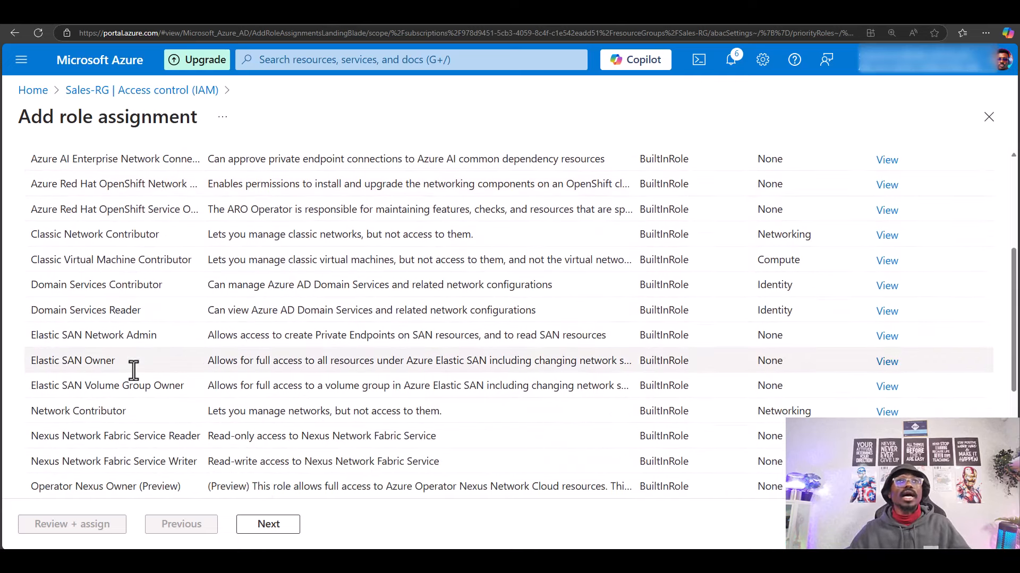
{"action": "scroll", "coordinate": [132, 404], "scroll_direction": "down", "scroll_amount": 4}
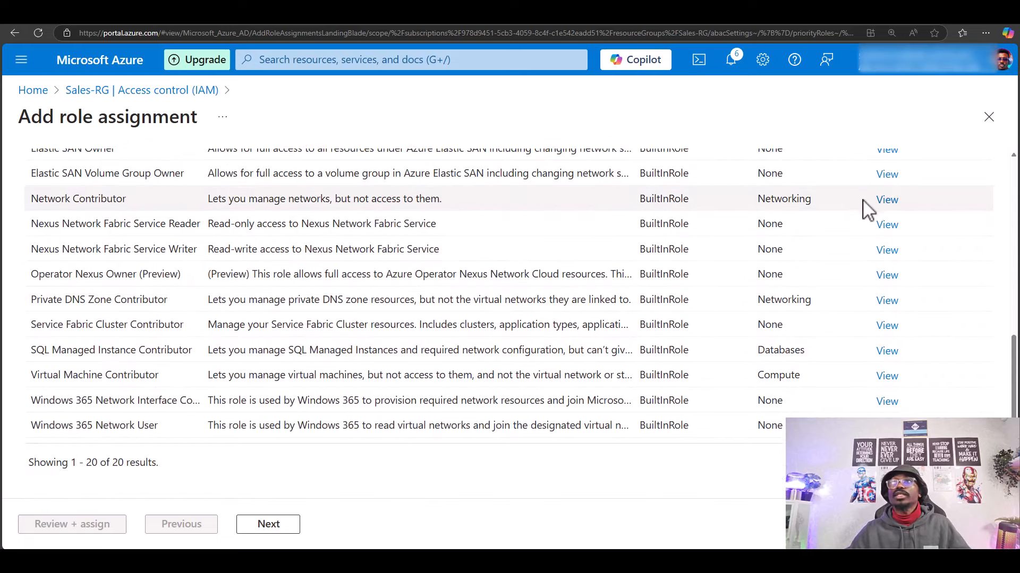
- Examine the allowed actions in the Network Contributor role's JSON definition, and close its details
{"action": "left_click", "coordinate": [886, 202]}
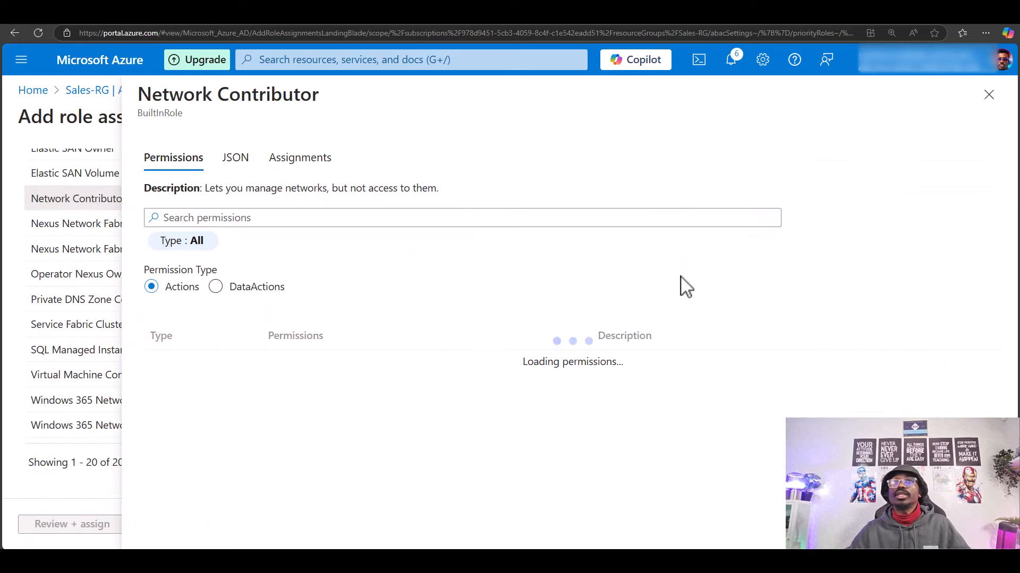
{"action": "left_click", "coordinate": [245, 158]}
{"action": "scroll", "coordinate": [301, 306], "scroll_direction": "down", "scroll_amount": 1}
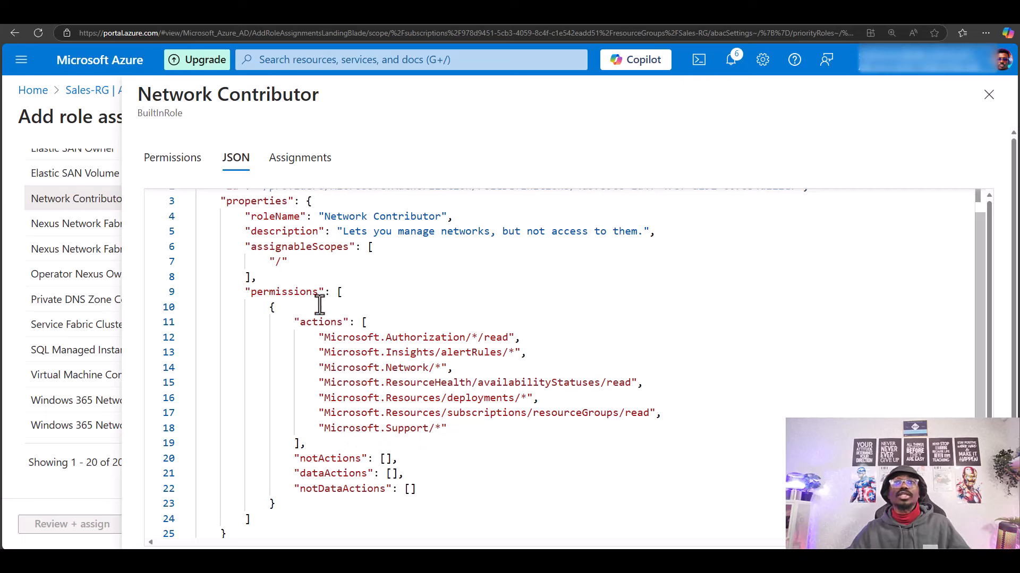
{"action": "scroll", "coordinate": [308, 375], "scroll_direction": "up", "scroll_amount": 1}
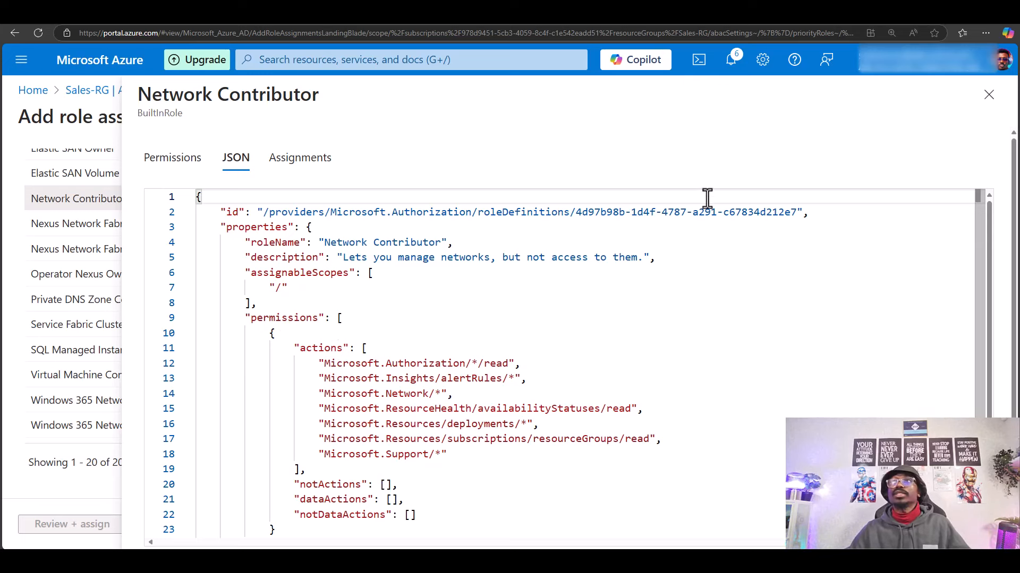
{"action": "left_click", "coordinate": [988, 94]}
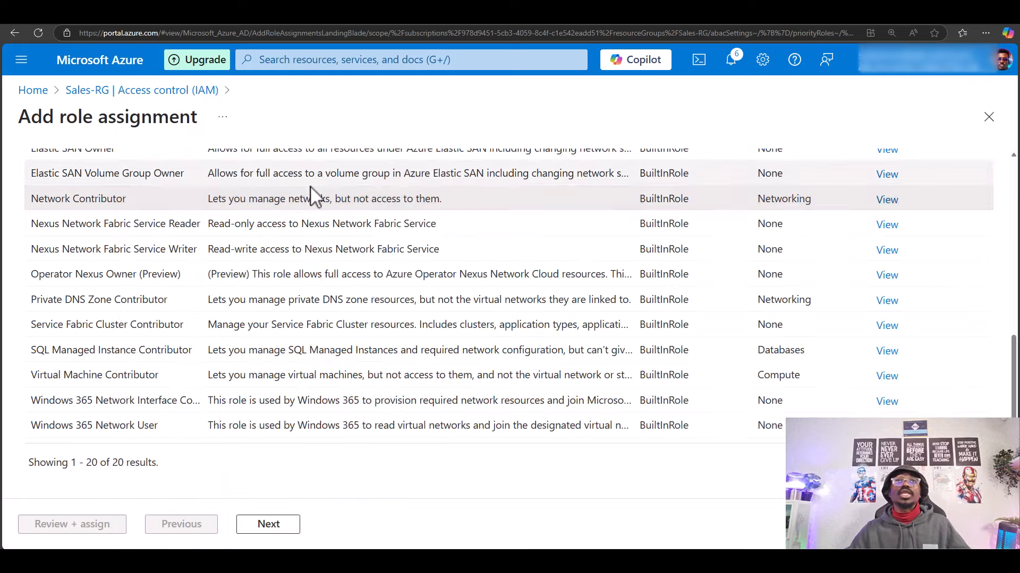
- Select the Network Contributor role for the assignment and proceed to choosing its members
{"action": "scroll", "coordinate": [198, 357], "scroll_direction": "up", "scroll_amount": 8}
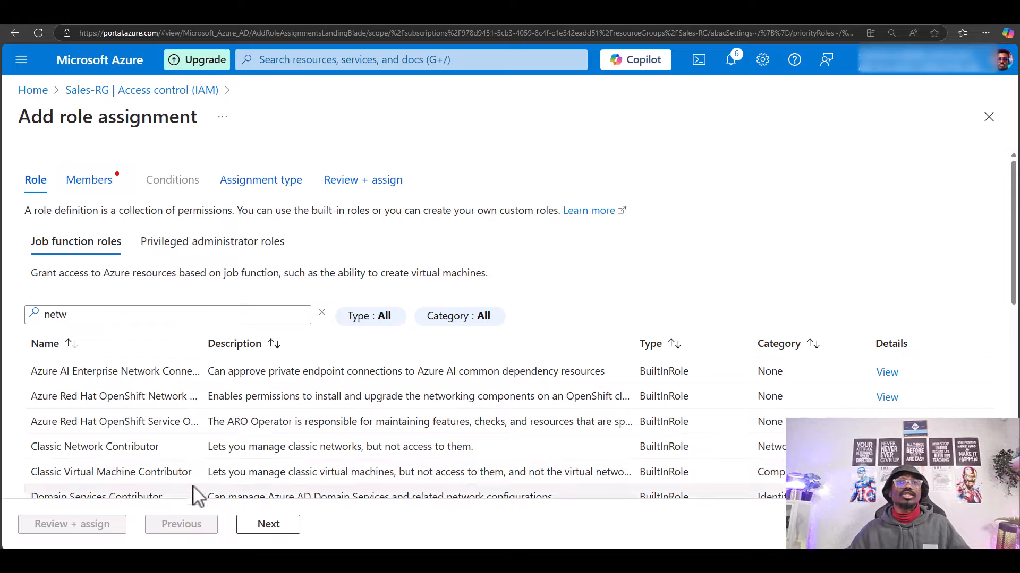
{"action": "scroll", "coordinate": [170, 444], "scroll_direction": "down", "scroll_amount": 4}
{"action": "scroll", "coordinate": [141, 425], "scroll_direction": "up", "scroll_amount": 2}
{"action": "scroll", "coordinate": [136, 372], "scroll_direction": "up", "scroll_amount": 1}
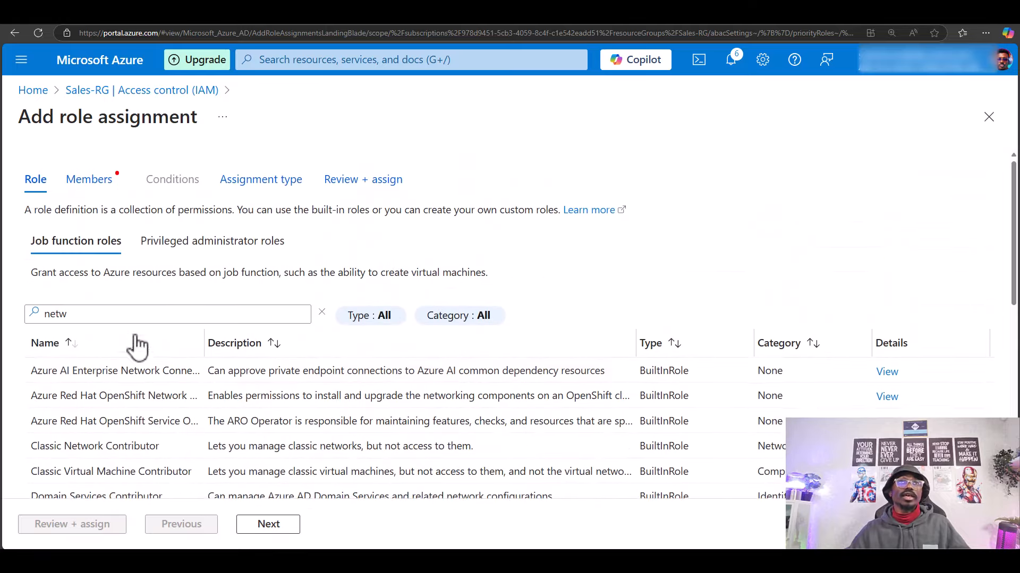
{"action": "scroll", "coordinate": [141, 456], "scroll_direction": "down", "scroll_amount": 4}
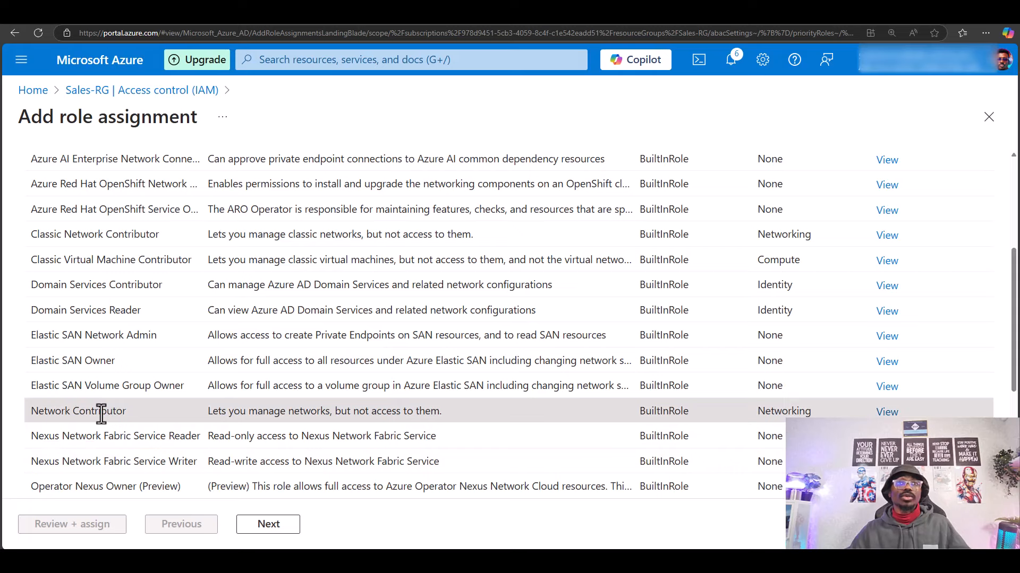
{"action": "left_click", "coordinate": [137, 417]}
{"action": "left_click", "coordinate": [266, 524]}
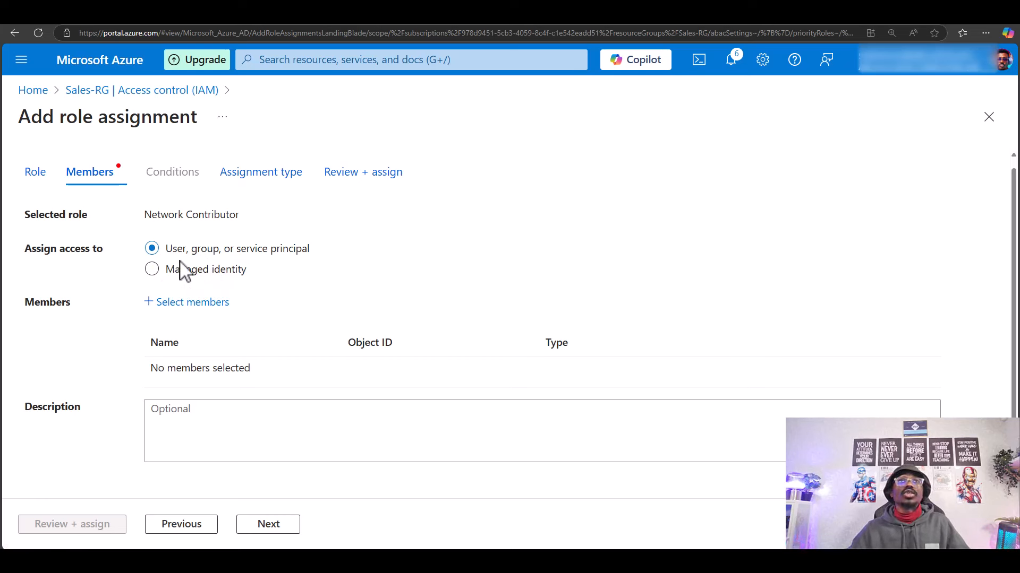
- Search the directory for the user without access and add them as the member of the Network Contributor assignment
{"action": "left_click", "coordinate": [200, 308]}
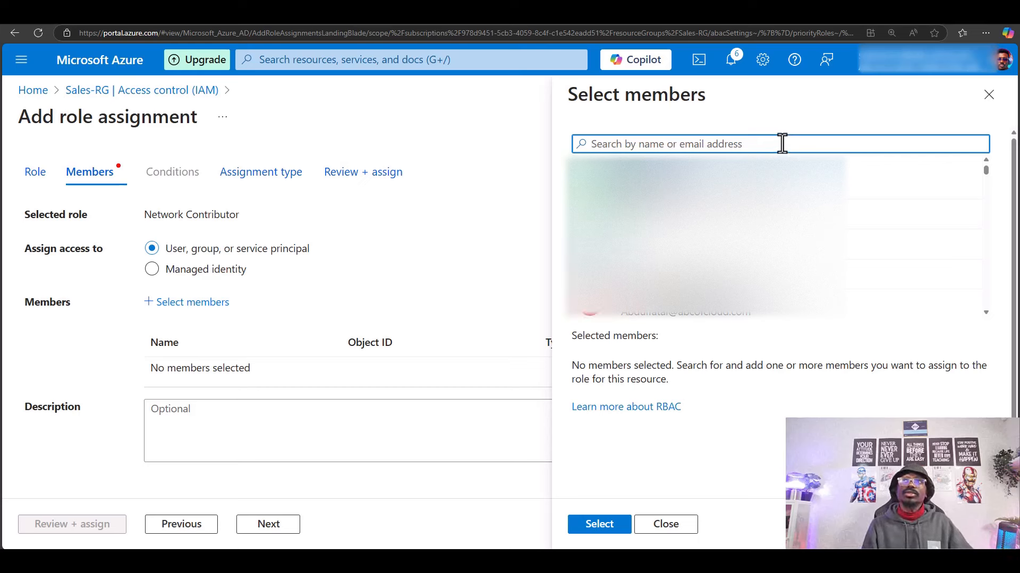
{"action": "type", "text": "peo"}
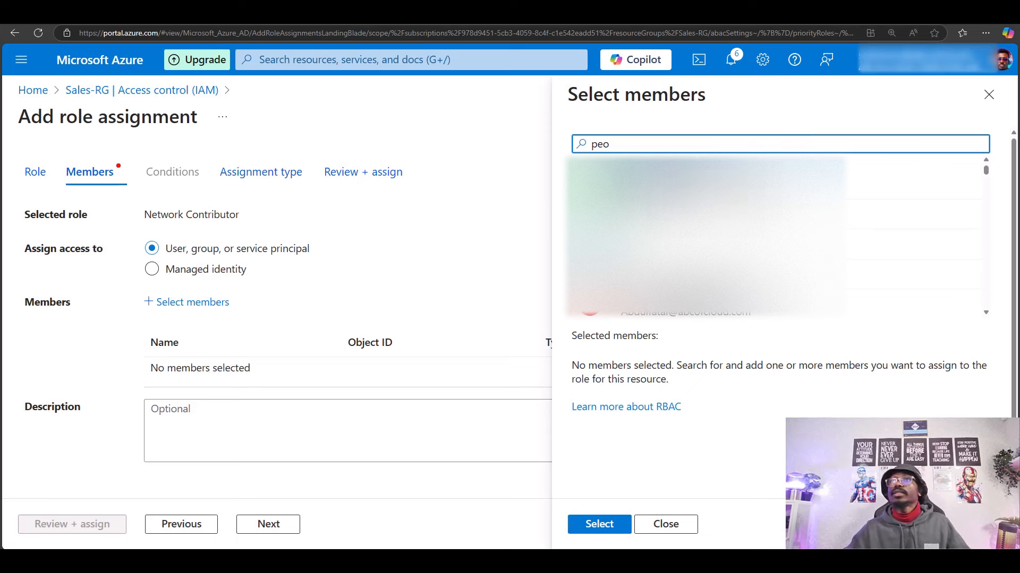
{"action": "double_click", "coordinate": [596, 149]}
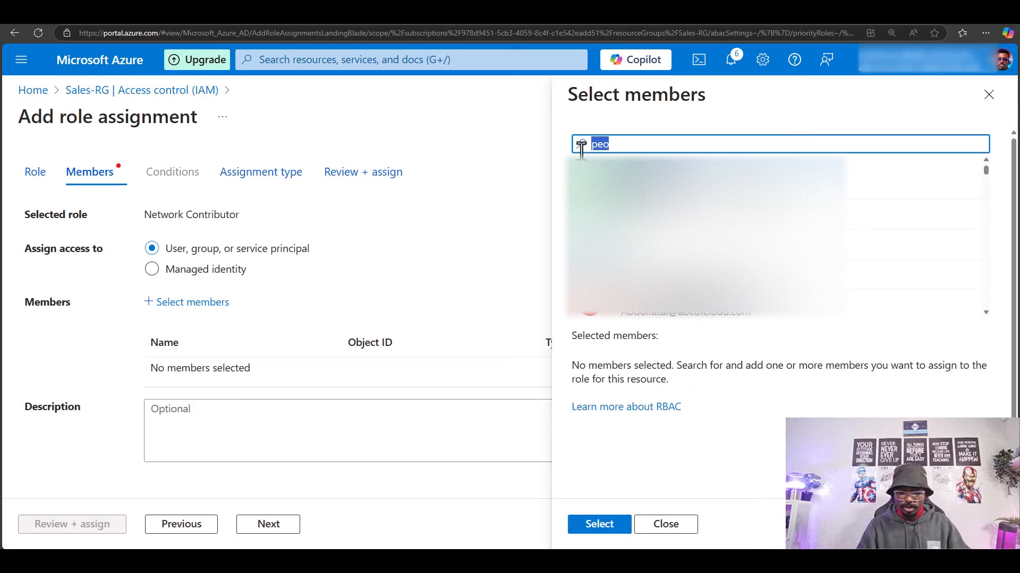
{"action": "type", "text": "poe"}
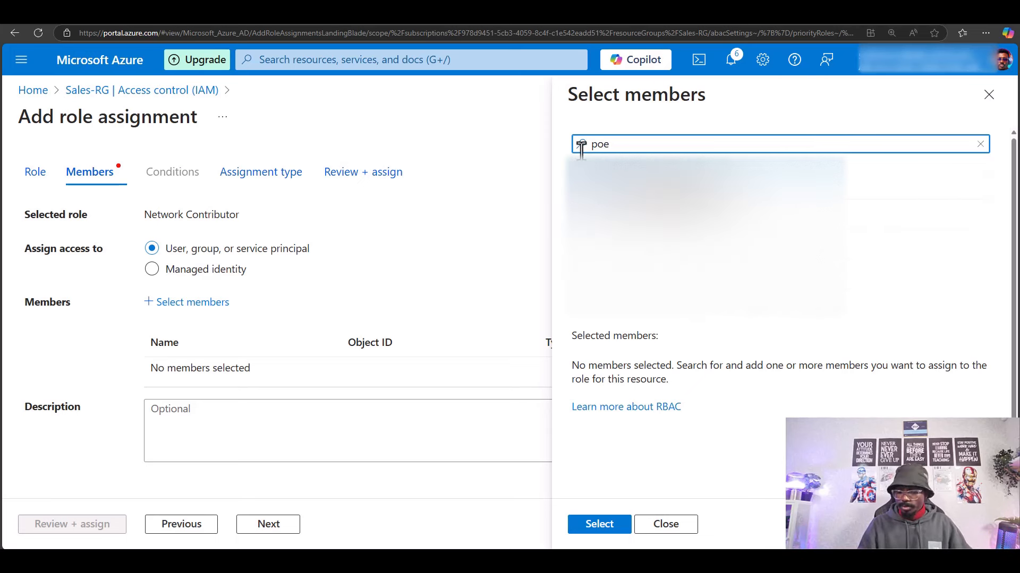
{"action": "left_click", "coordinate": [690, 184]}
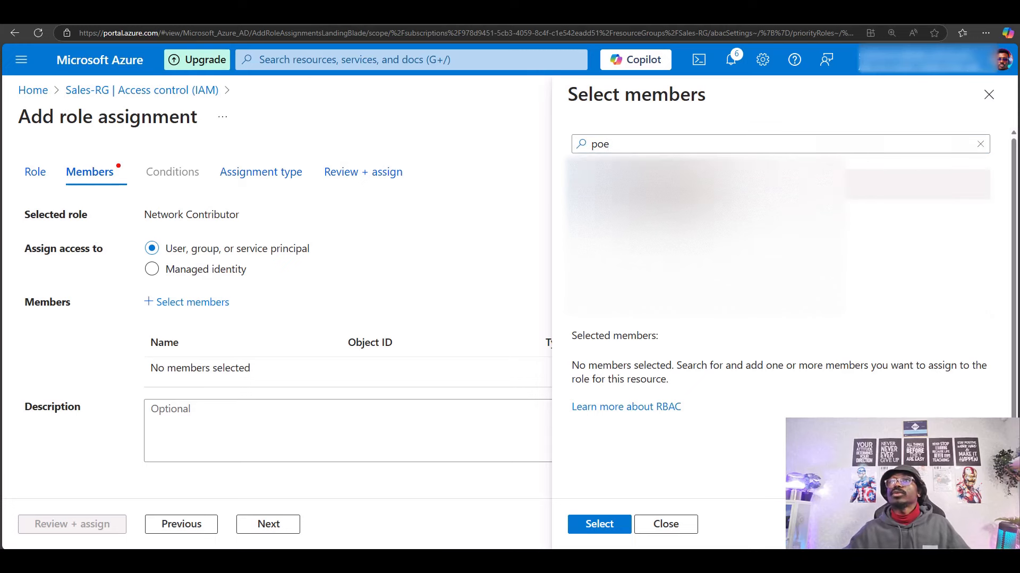
{"action": "left_click", "coordinate": [602, 524]}
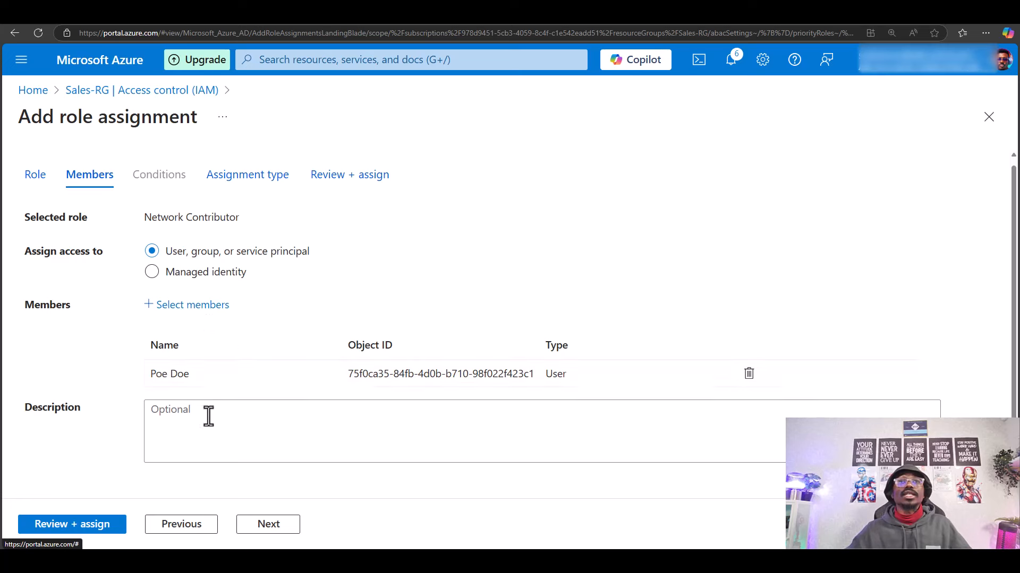
- Set the assignment type to Active with a Permanent duration, and submit the Network Contributor assignment on Sales-RG
{"action": "left_click", "coordinate": [260, 526]}
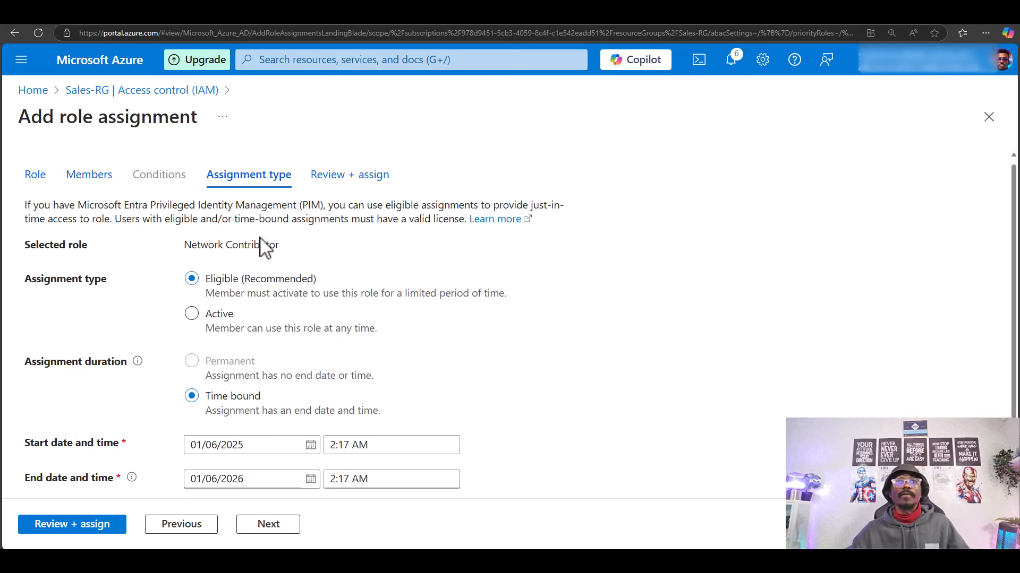
{"action": "left_click", "coordinate": [193, 316]}
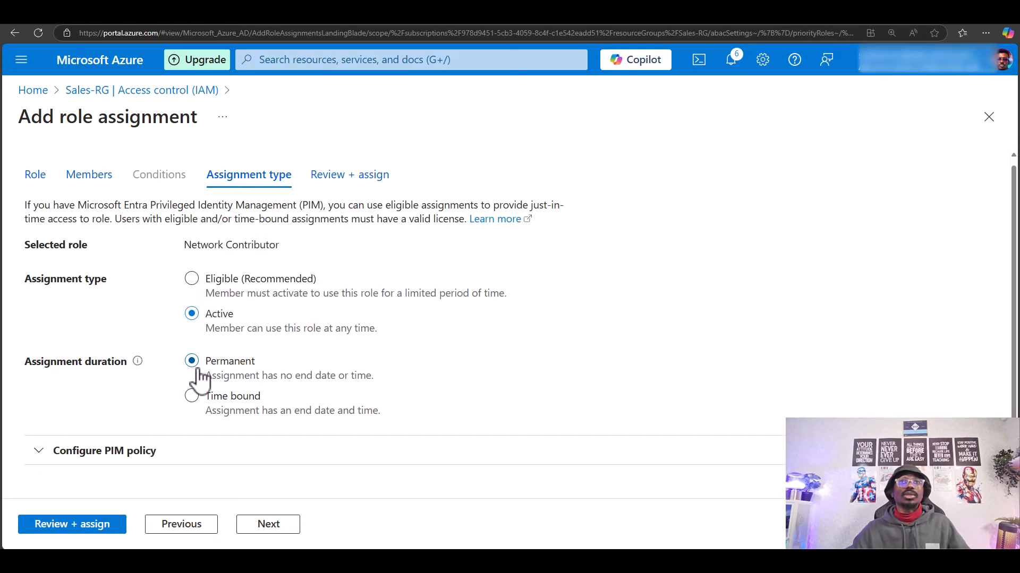
{"action": "left_click", "coordinate": [246, 526]}
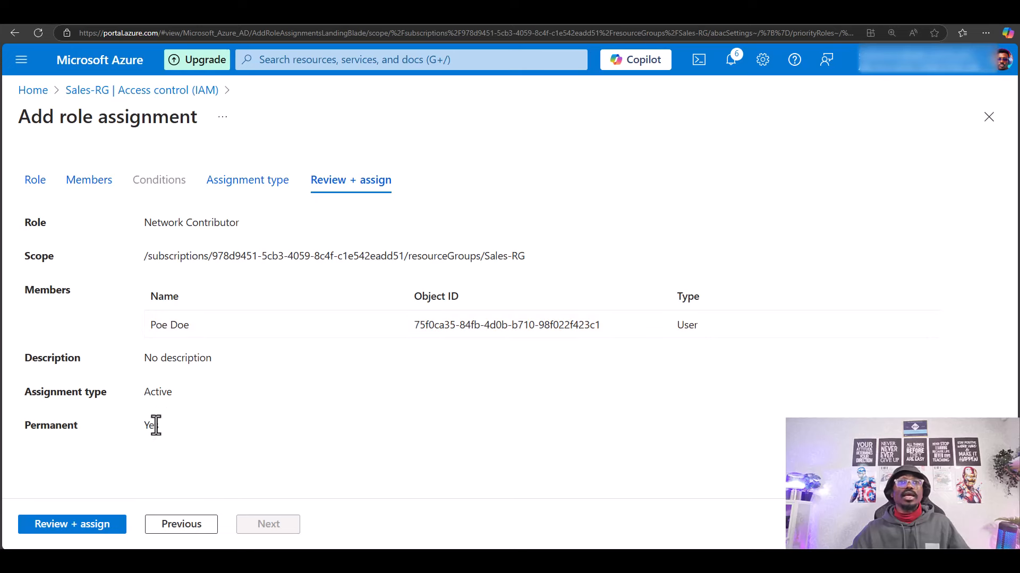
{"action": "left_click", "coordinate": [100, 528]}
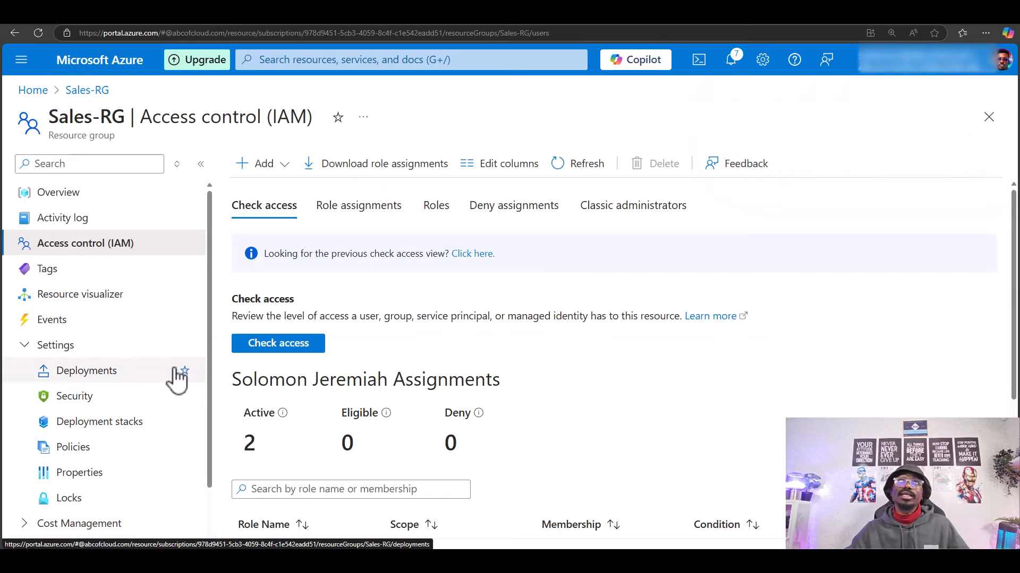
- Open the HQ-vNet virtual network from the Sales-RG overview and go to its access control settings
{"action": "scroll", "coordinate": [152, 393], "scroll_direction": "down", "scroll_amount": 1}
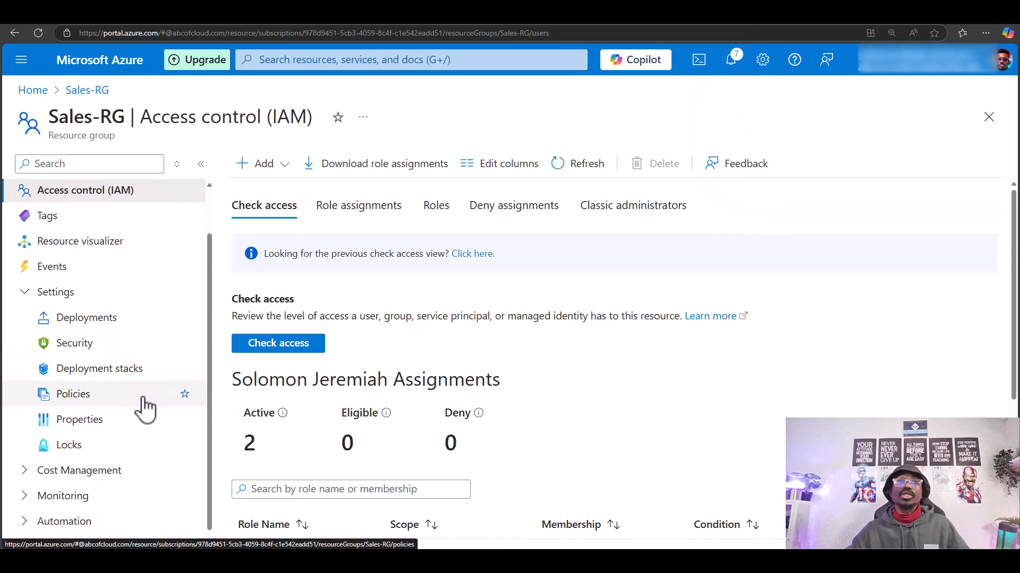
{"action": "scroll", "coordinate": [122, 415], "scroll_direction": "down", "scroll_amount": 1}
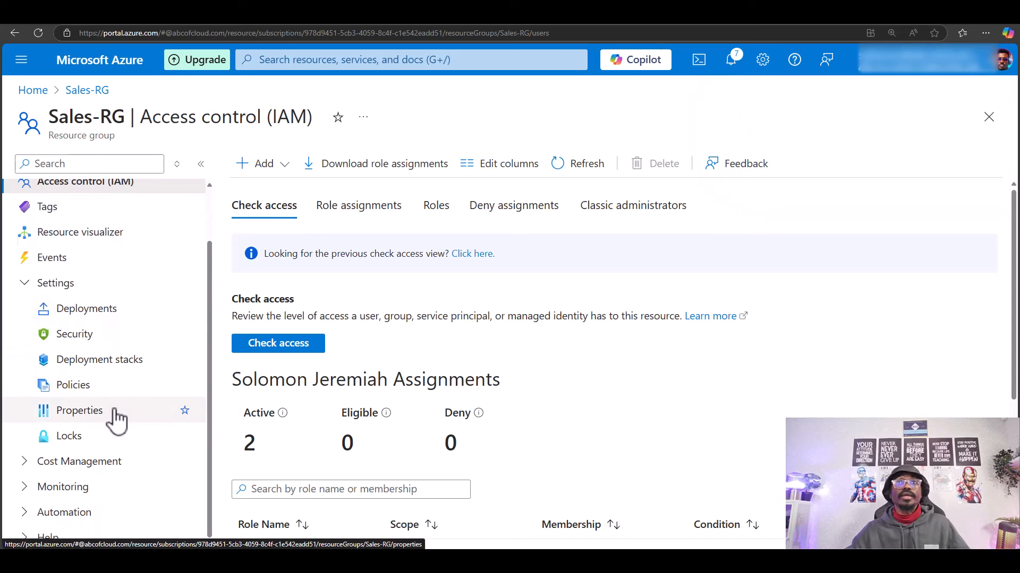
{"action": "scroll", "coordinate": [109, 386], "scroll_direction": "up", "scroll_amount": 1}
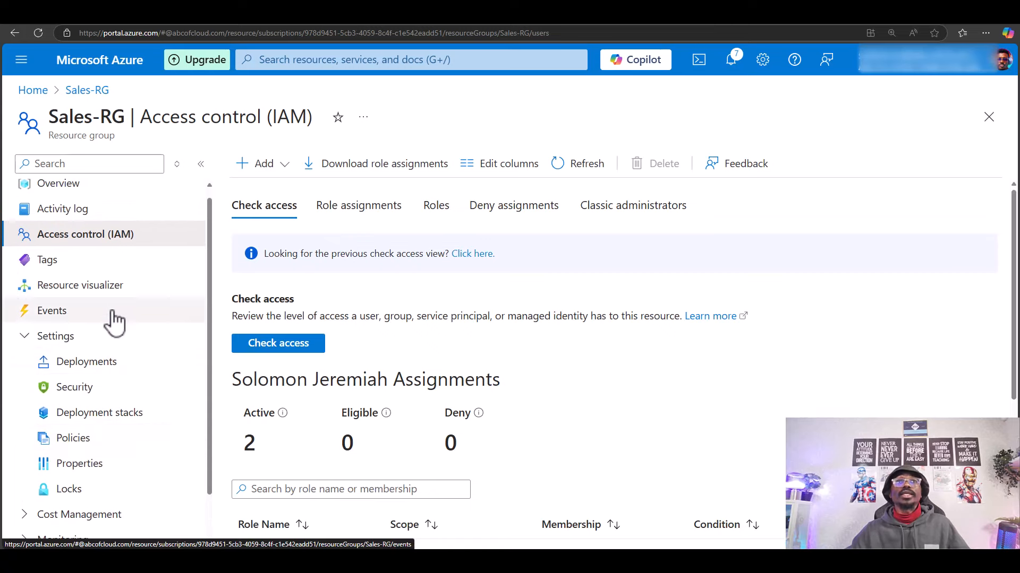
{"action": "scroll", "coordinate": [101, 297], "scroll_direction": "up", "scroll_amount": 1}
{"action": "left_click", "coordinate": [75, 197]}
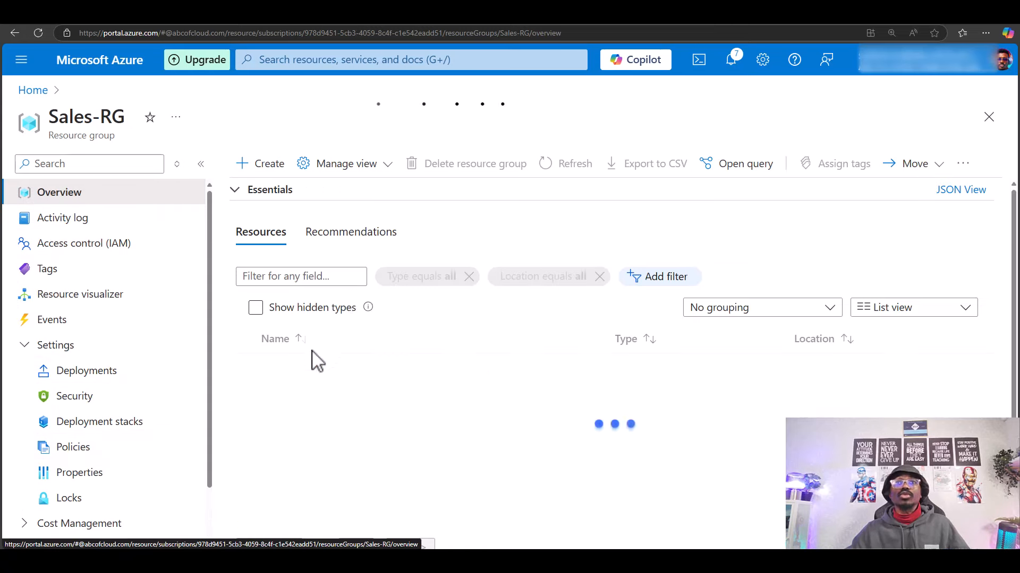
{"action": "left_click", "coordinate": [308, 372]}
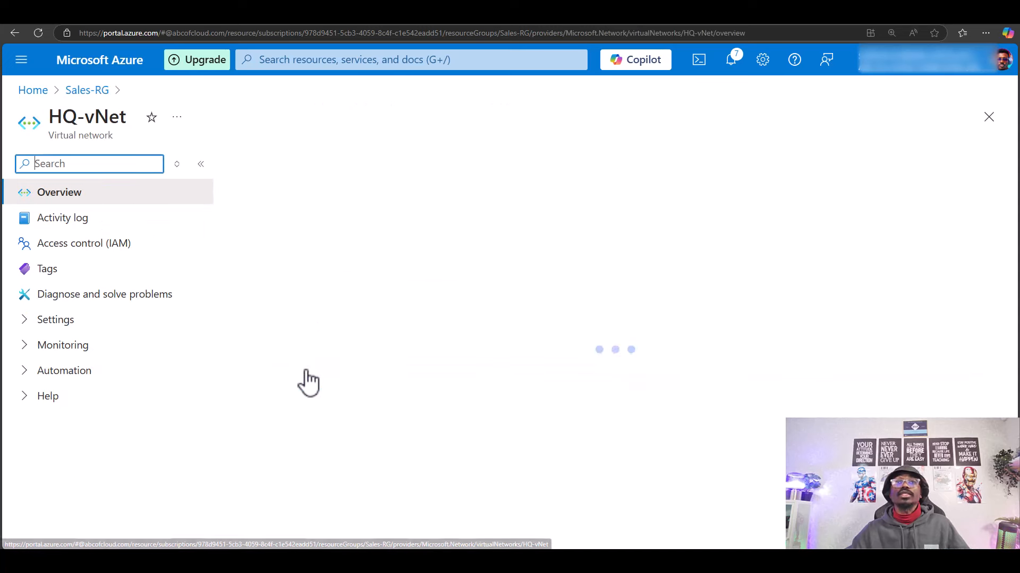
{"action": "left_click", "coordinate": [84, 249]}
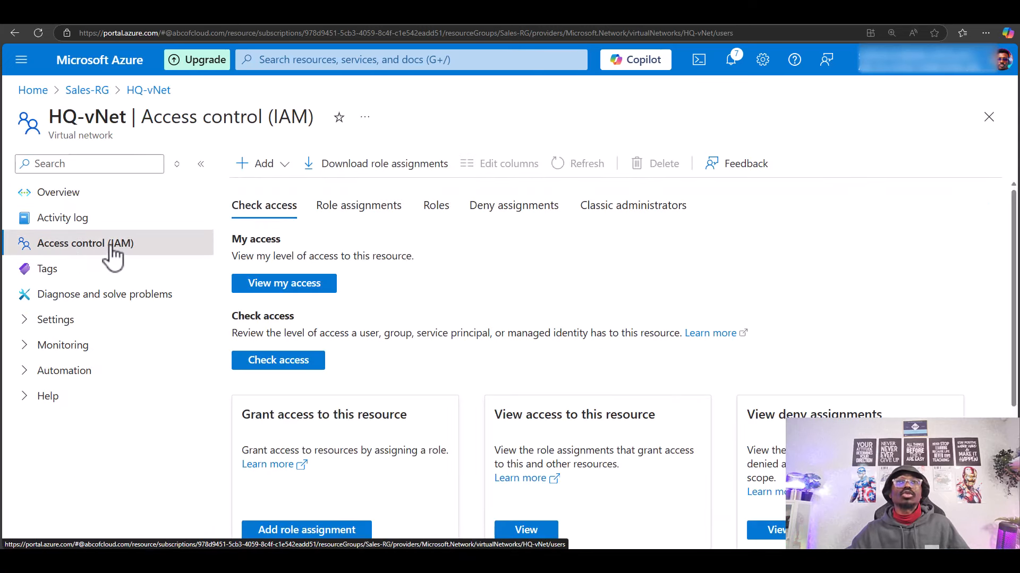
- Start a role assignment on HQ-vNet, select the privileged administrator role Owner, and proceed to choosing its members
{"action": "left_click", "coordinate": [277, 175]}
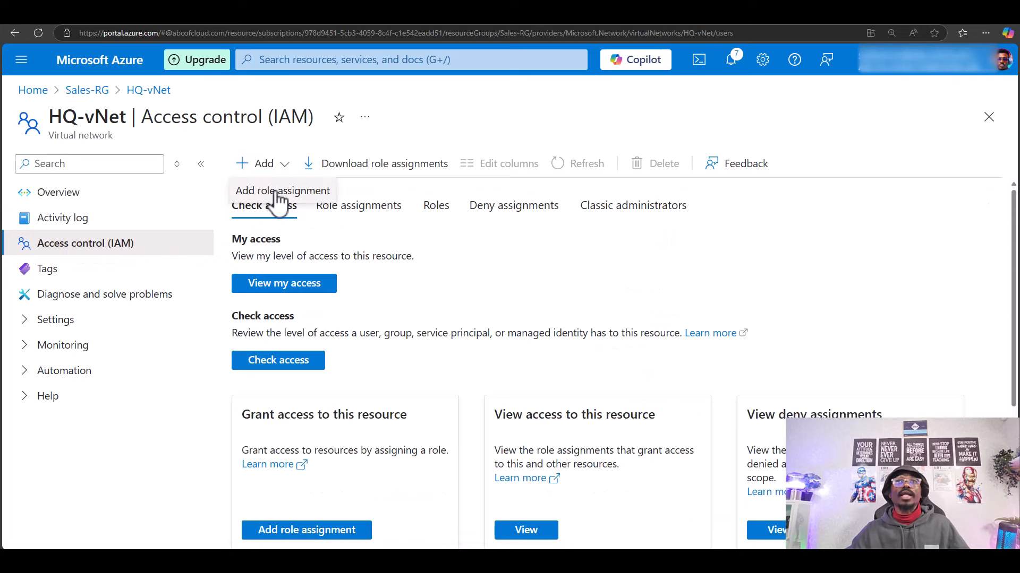
{"action": "left_click", "coordinate": [276, 194]}
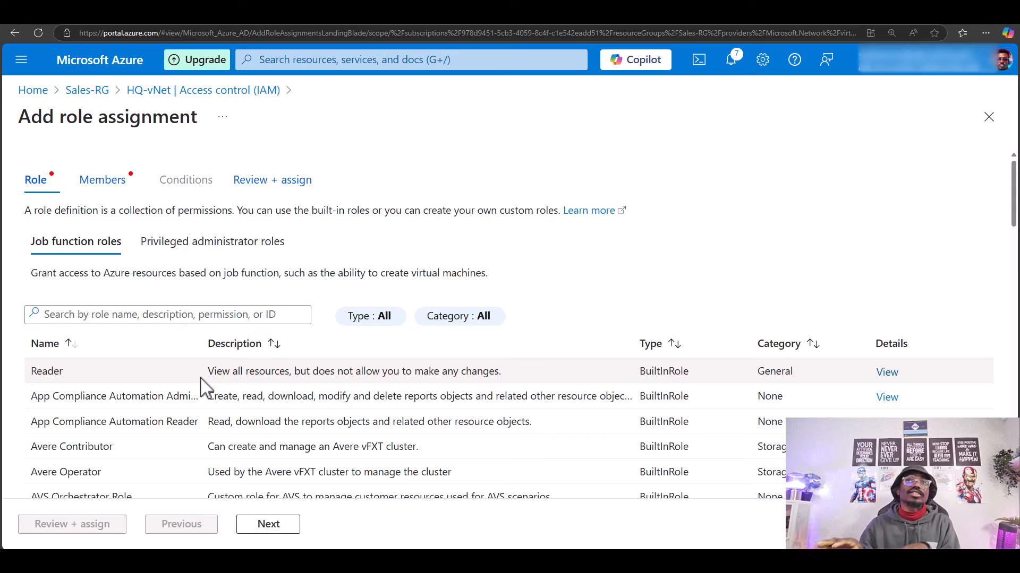
{"action": "left_click", "coordinate": [153, 247]}
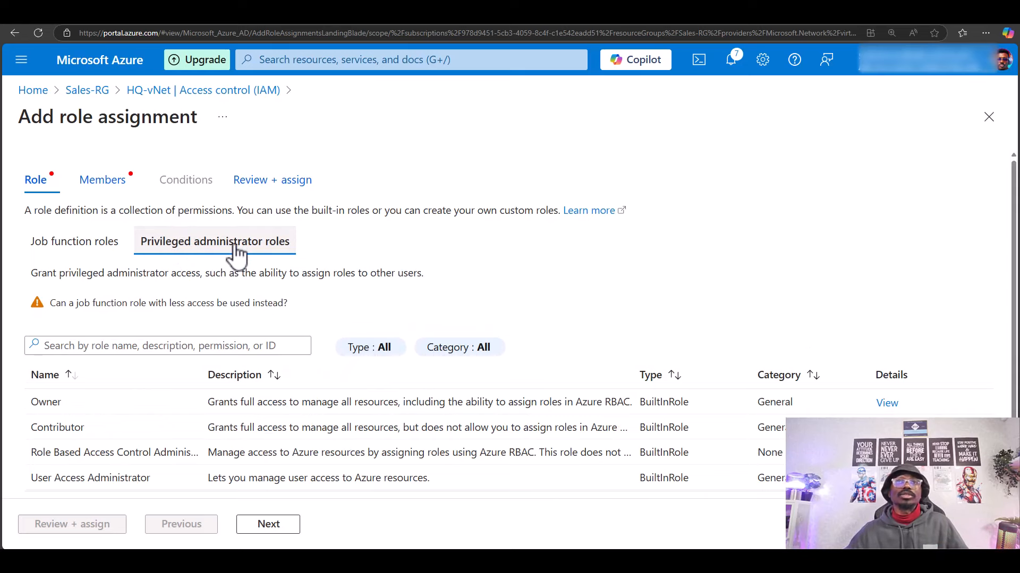
{"action": "left_click", "coordinate": [143, 413]}
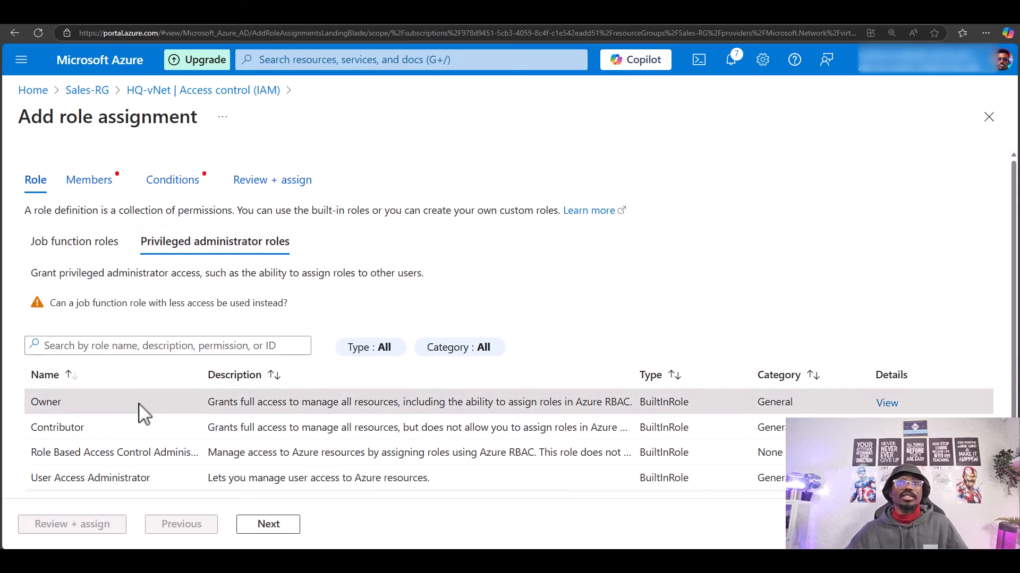
{"action": "left_click", "coordinate": [266, 532]}
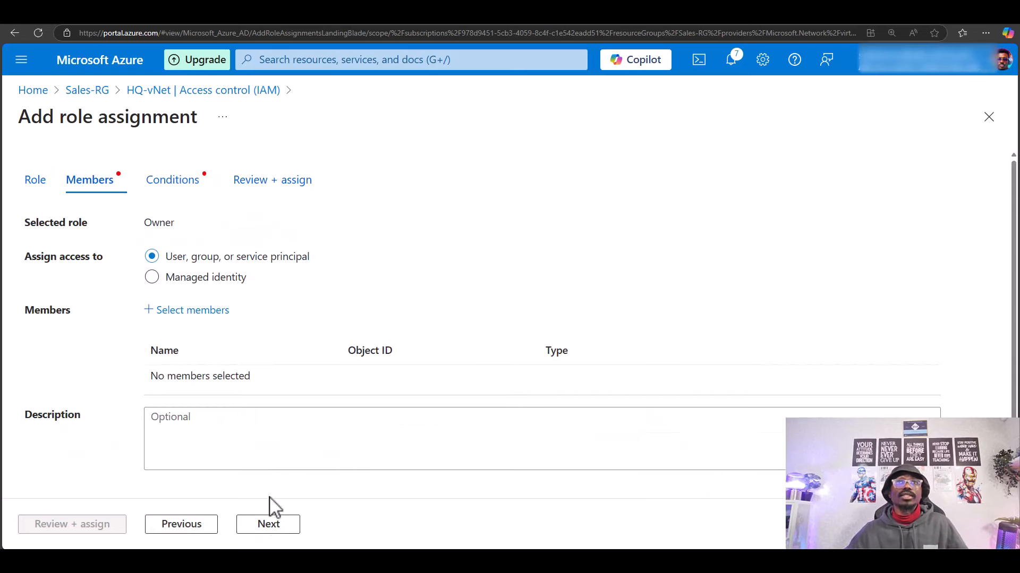
- Search for the intended user, add them as the Owner member without a description, and proceed to the conditions
{"action": "left_click", "coordinate": [193, 313]}
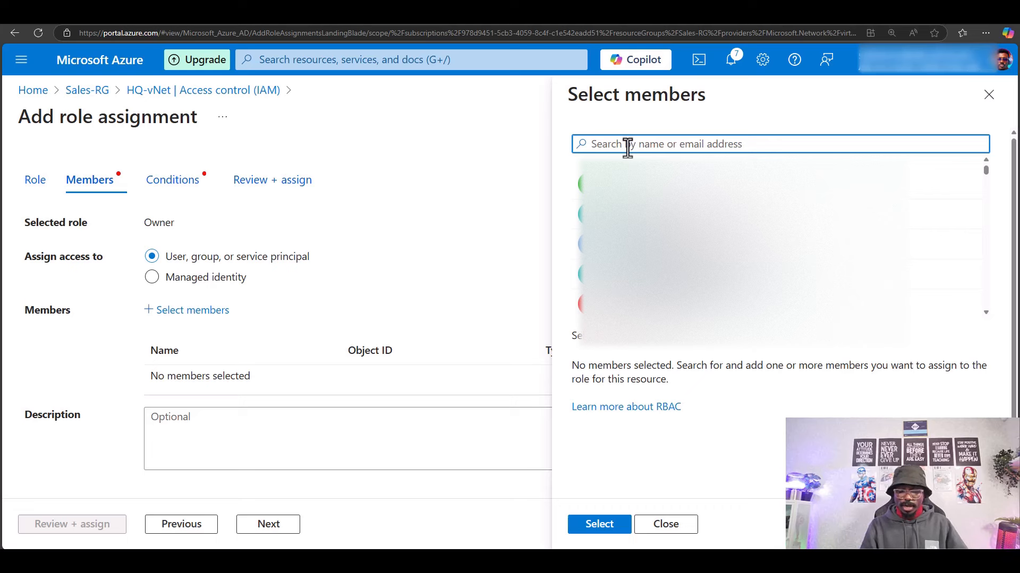
{"action": "type", "text": "joe"}
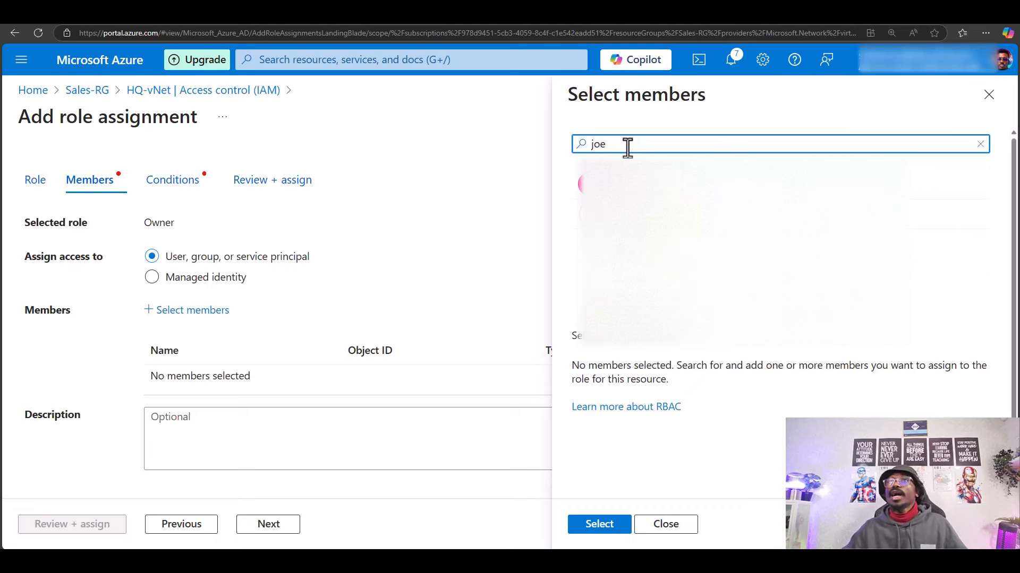
{"action": "left_click", "coordinate": [626, 184]}
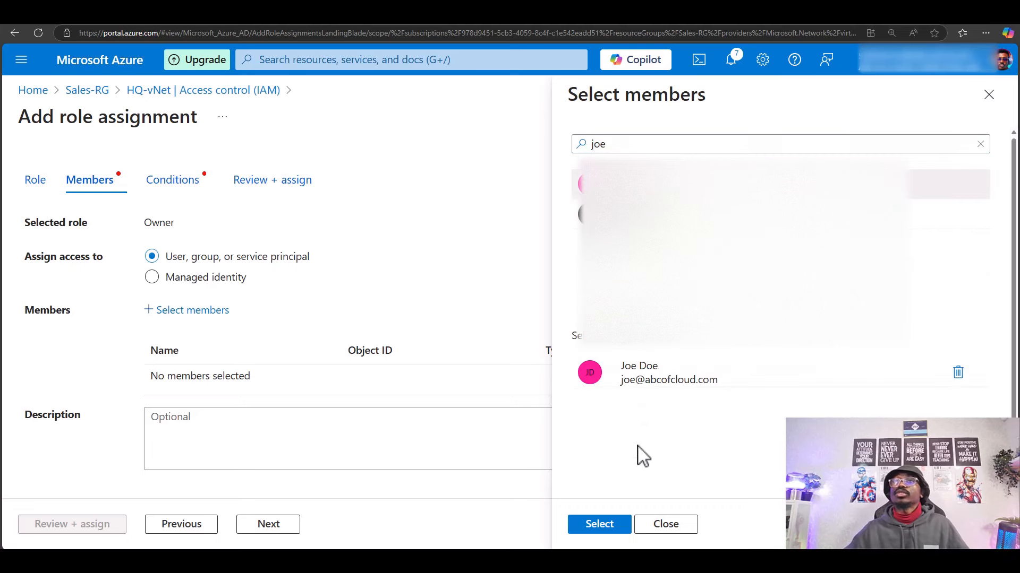
{"action": "left_click", "coordinate": [598, 525]}
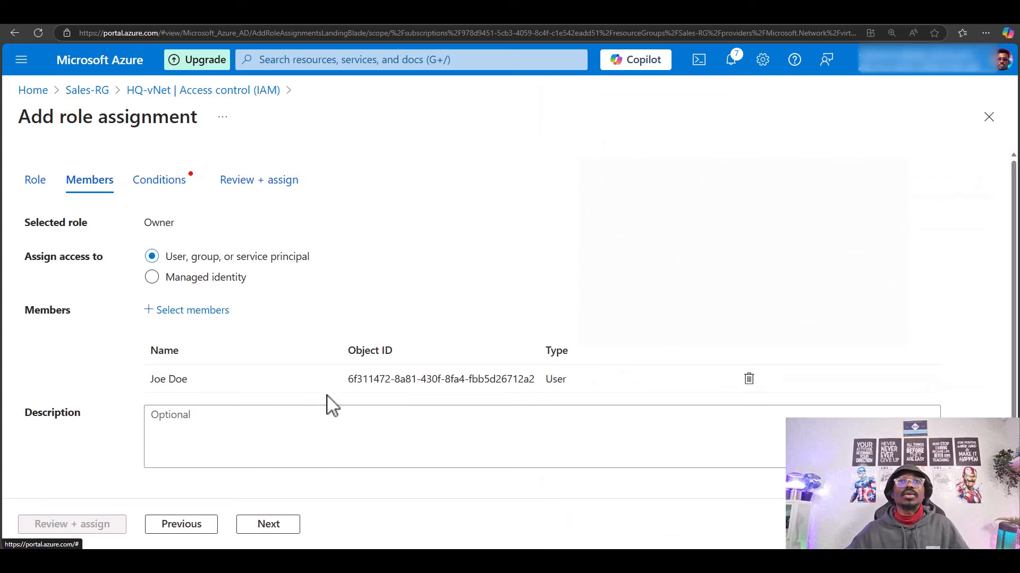
{"action": "left_click", "coordinate": [187, 438]}
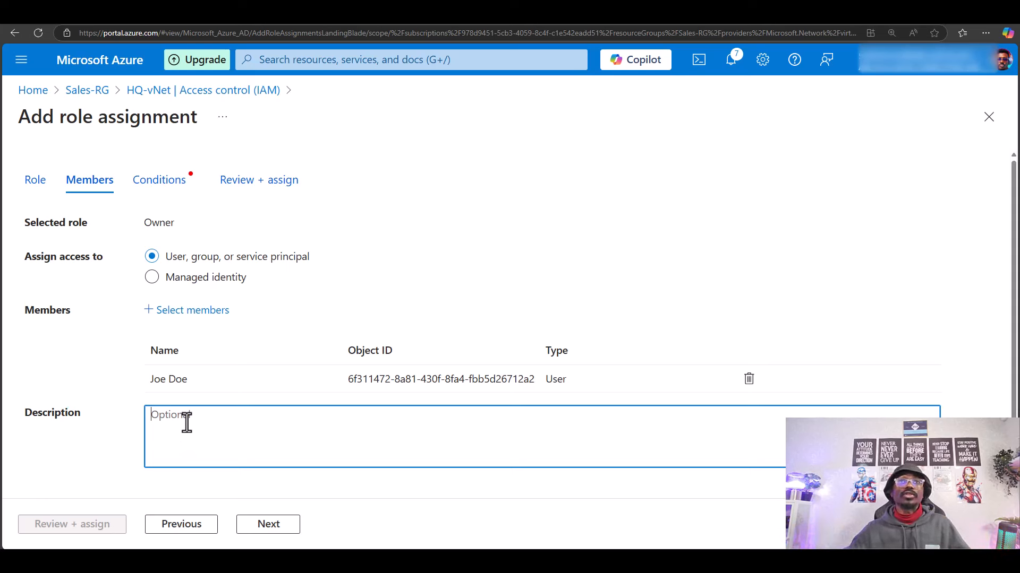
{"action": "left_click", "coordinate": [265, 526]}
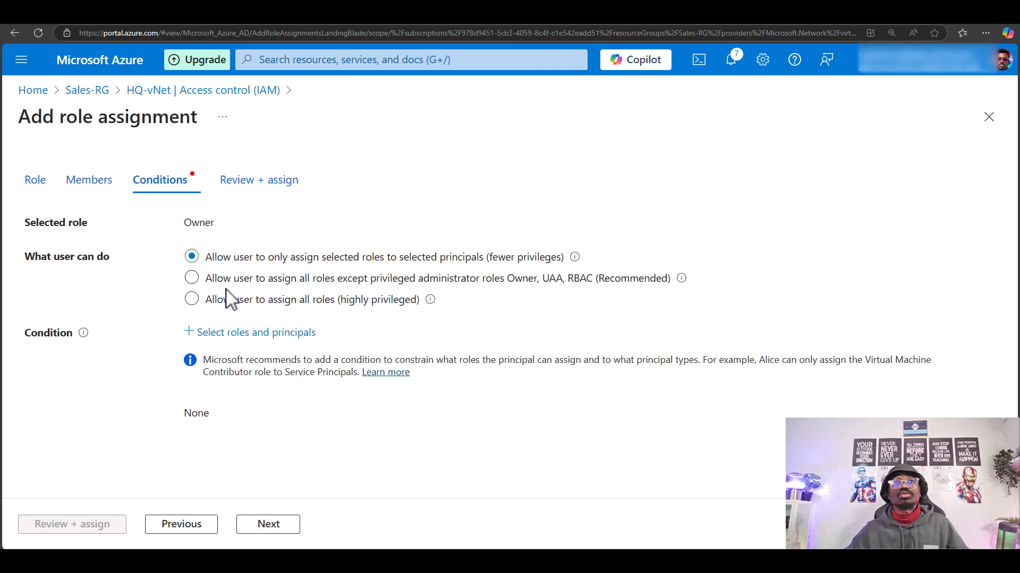
- Compare the three options for which roles the Owner may assign, view the condition templates for selected roles and principals, and return to the assignment
{"action": "left_click", "coordinate": [197, 302]}
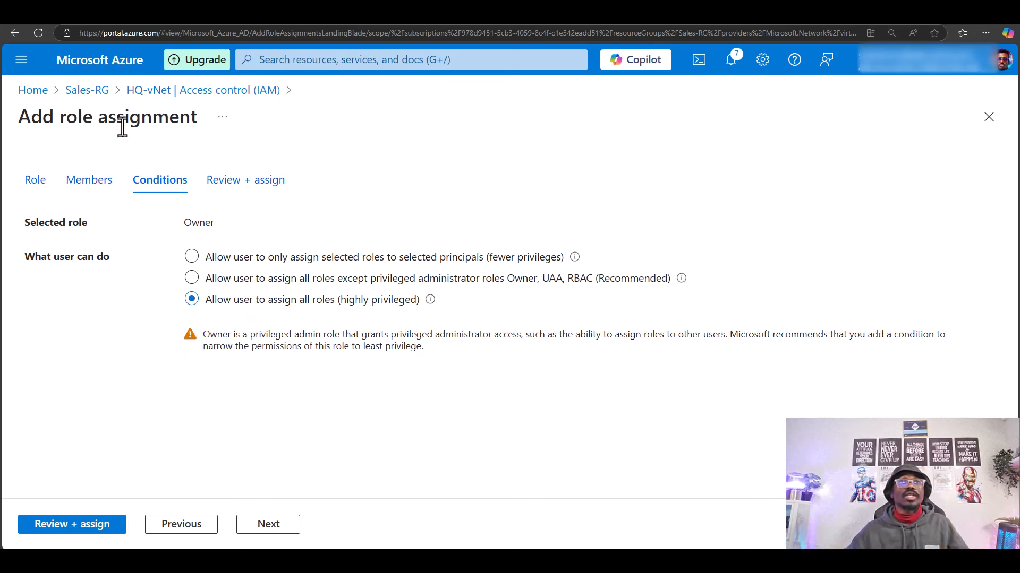
{"action": "left_click", "coordinate": [192, 278]}
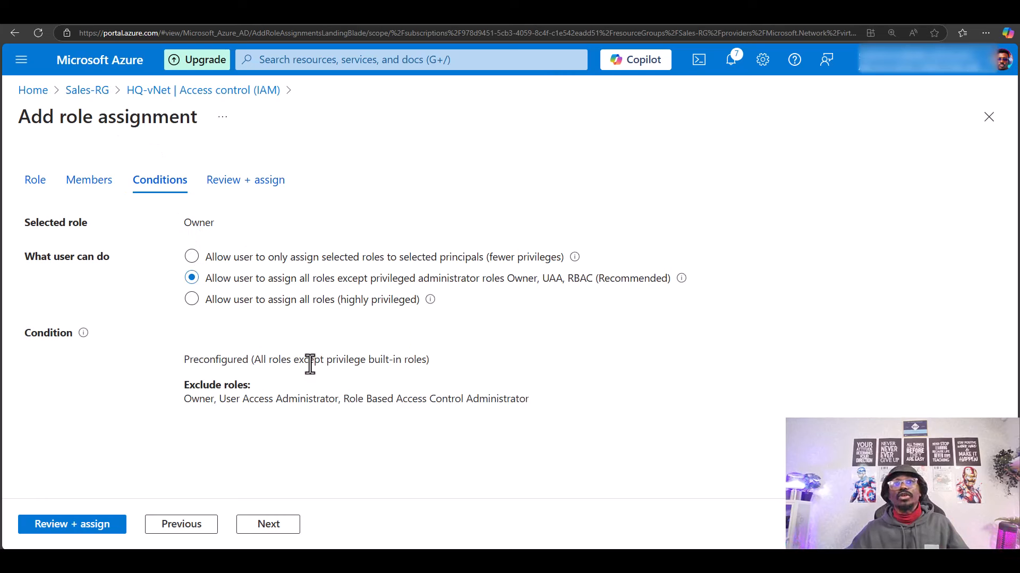
{"action": "left_click", "coordinate": [194, 259]}
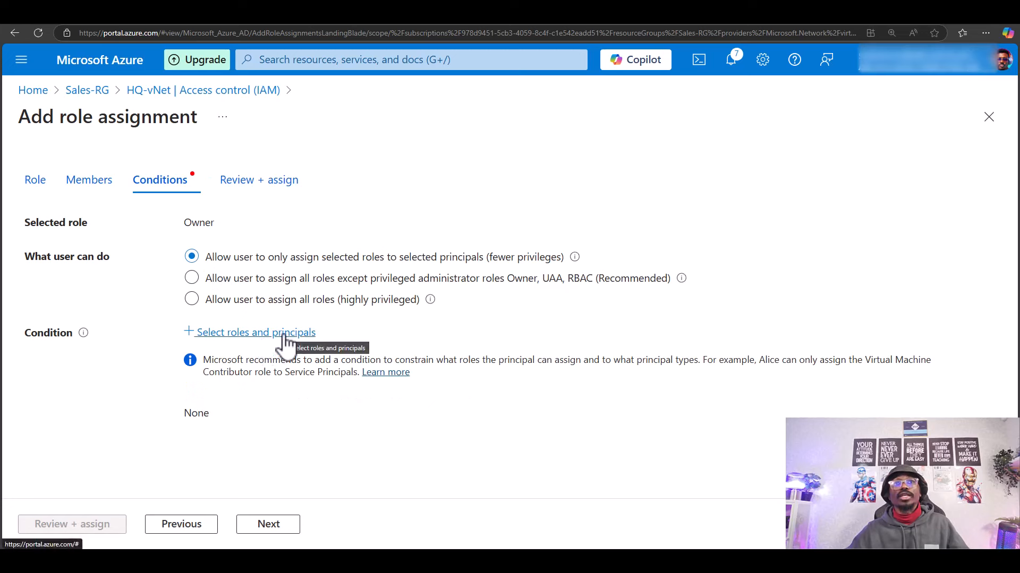
{"action": "left_click", "coordinate": [264, 334]}
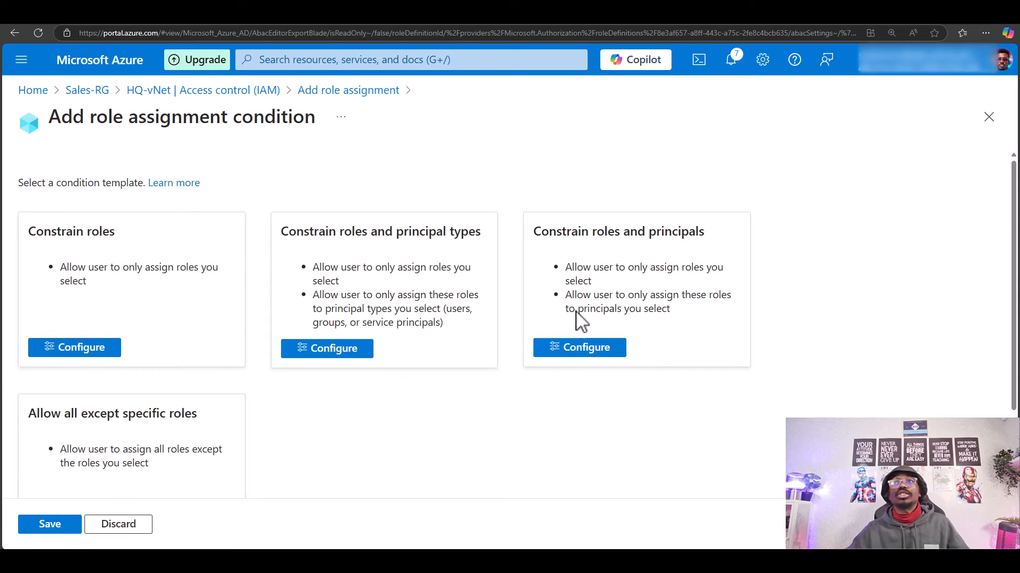
{"action": "left_click", "coordinate": [339, 92]}
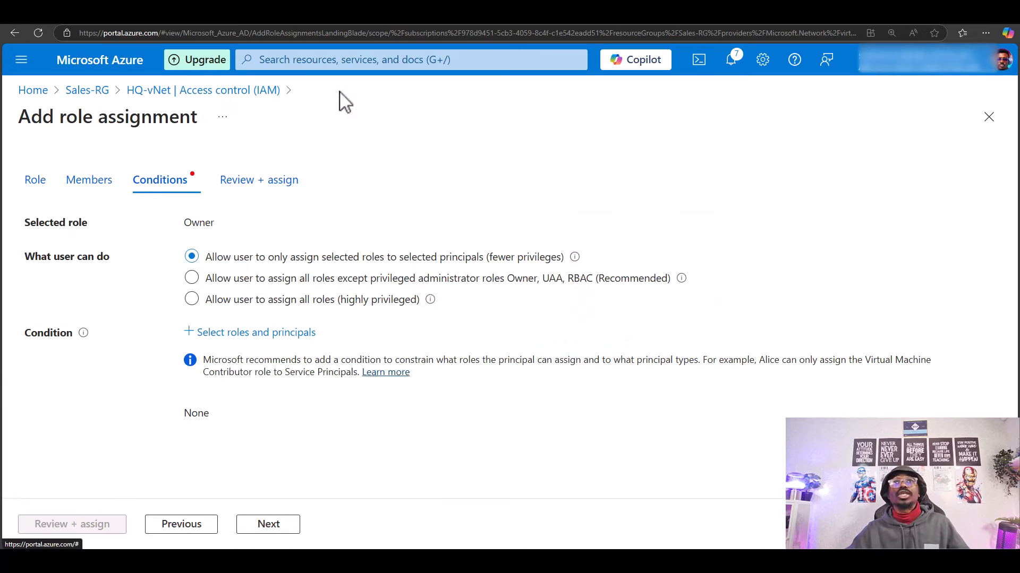
- Allow the user to assign all roles (highly privileged), and submit the Owner assignment on HQ-vNet
{"action": "left_click", "coordinate": [192, 300]}
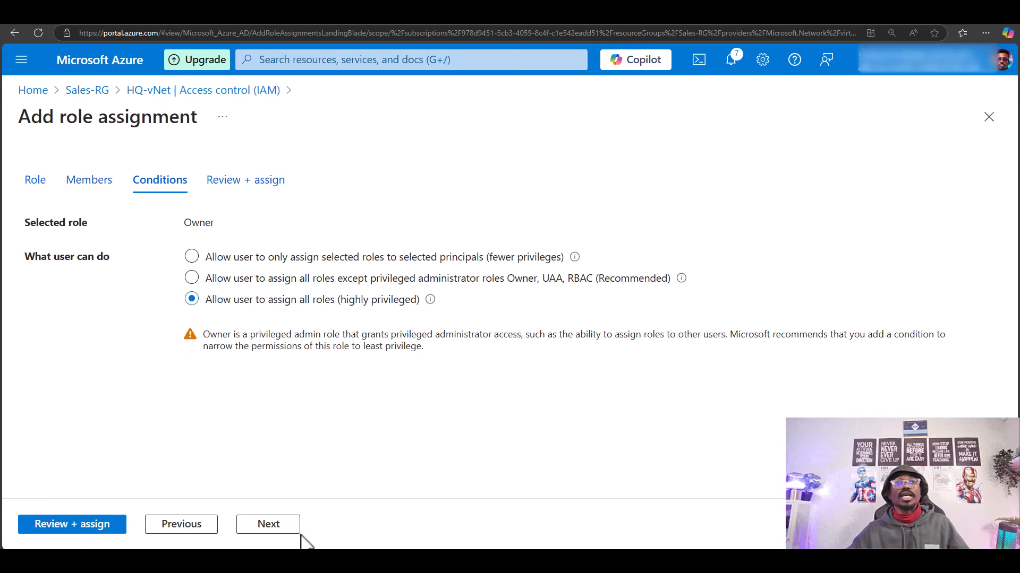
{"action": "left_click", "coordinate": [269, 526]}
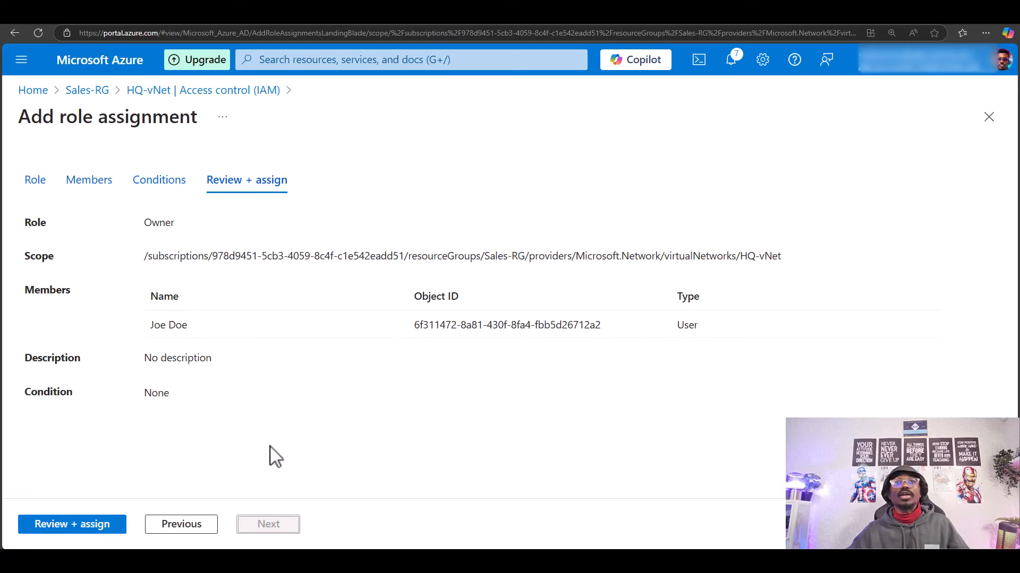
{"action": "left_click", "coordinate": [112, 526]}
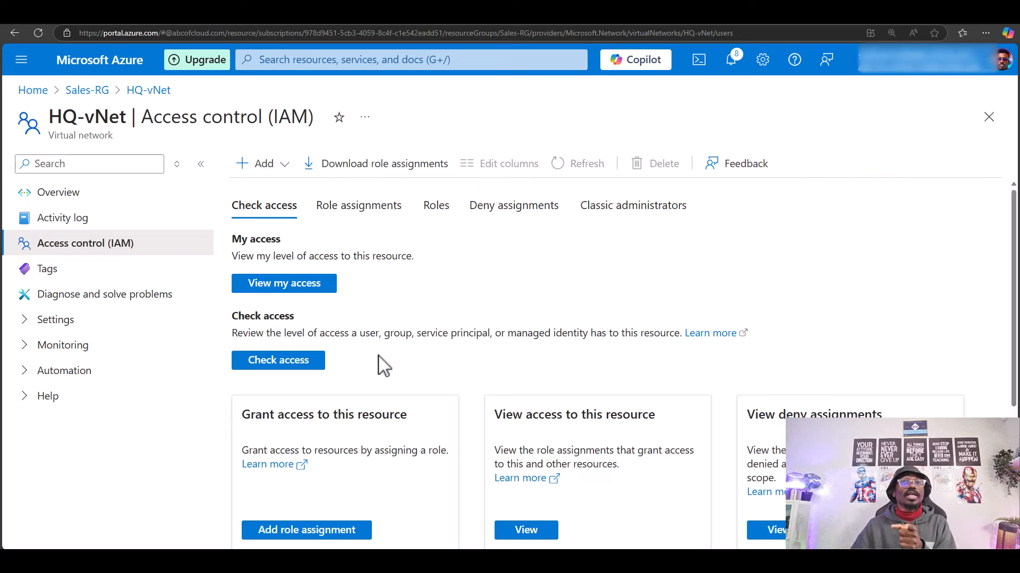
{"action": "scroll", "coordinate": [383, 377], "scroll_direction": "down", "scroll_amount": 2}
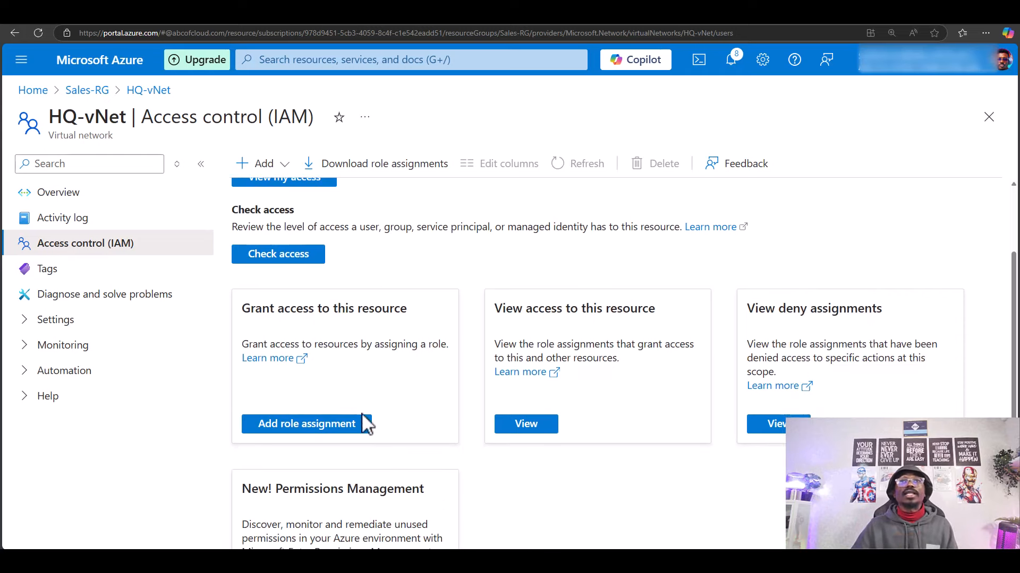
{"action": "scroll", "coordinate": [364, 422], "scroll_direction": "up", "scroll_amount": 2}
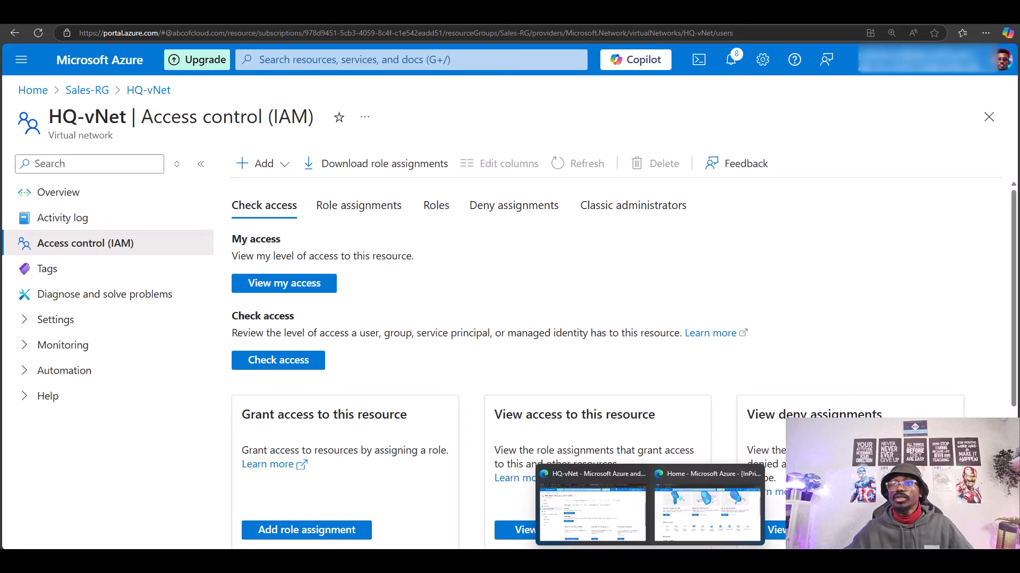
- Switch to the Network Contributor user's Azure portal session, refresh it, and open the Sales-RG resource group to check its accessible resources
{"action": "left_click", "coordinate": [492, 494]}
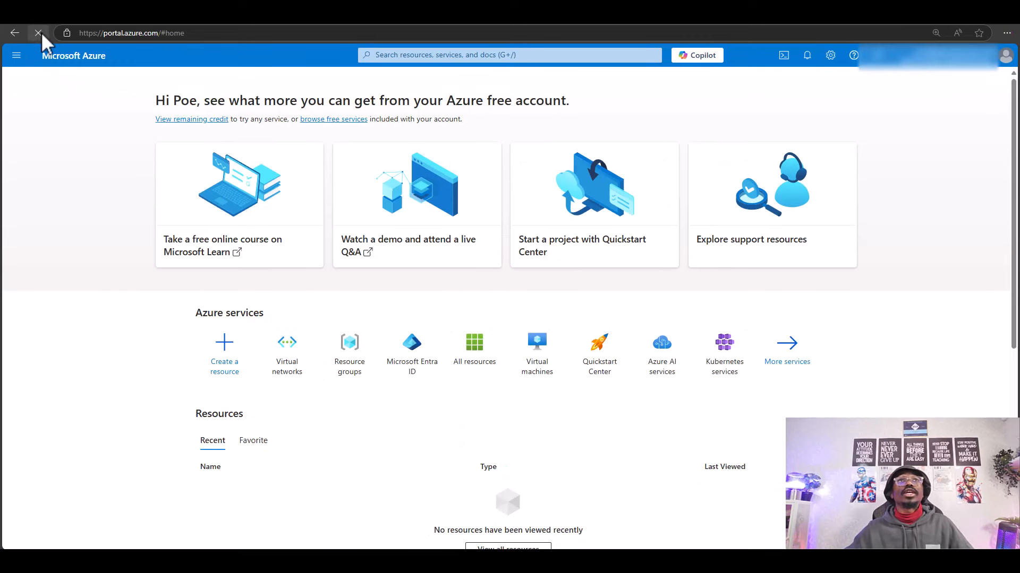
{"action": "left_click", "coordinate": [39, 31]}
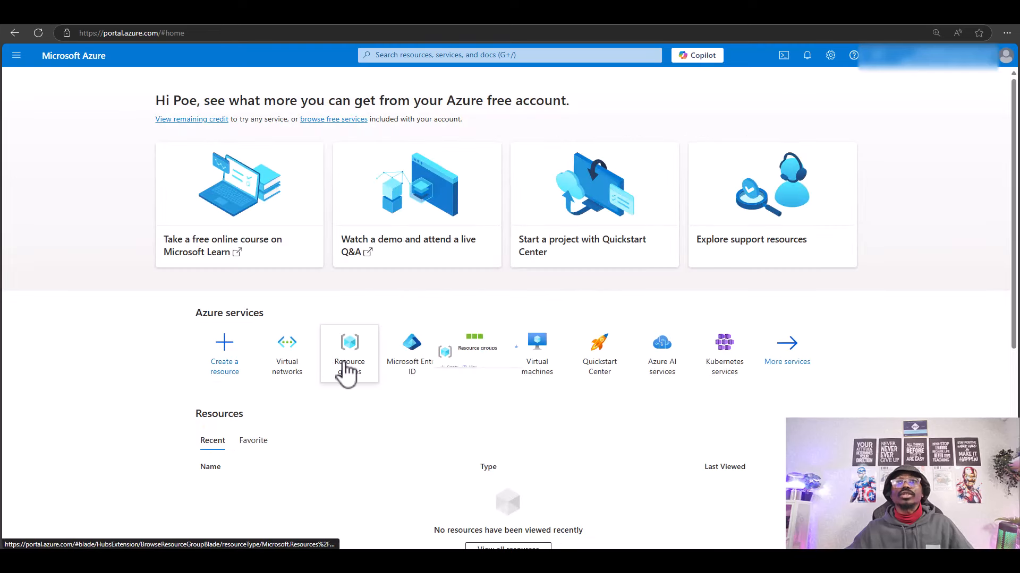
{"action": "left_click", "coordinate": [344, 366]}
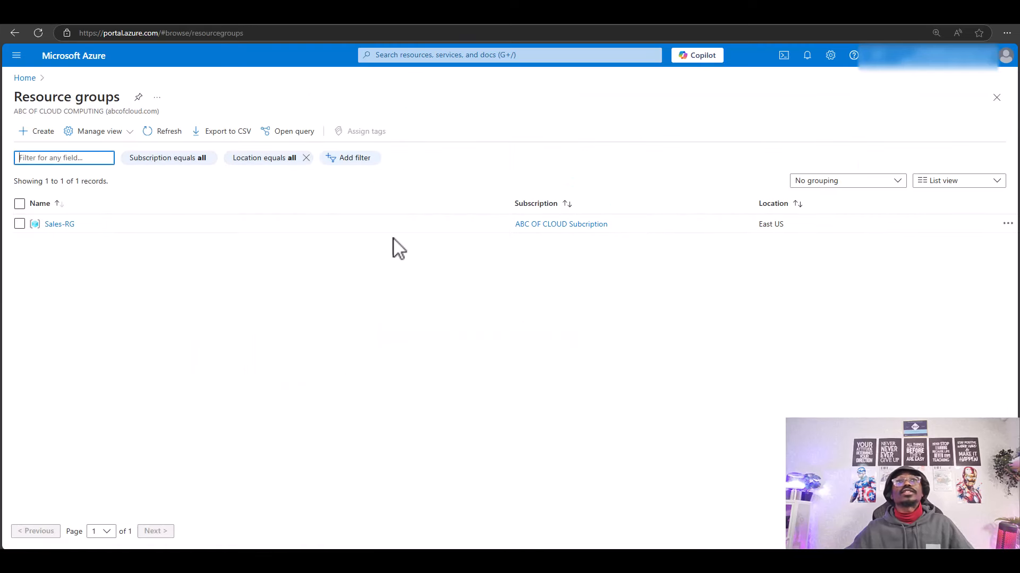
{"action": "left_click", "coordinate": [59, 224]}
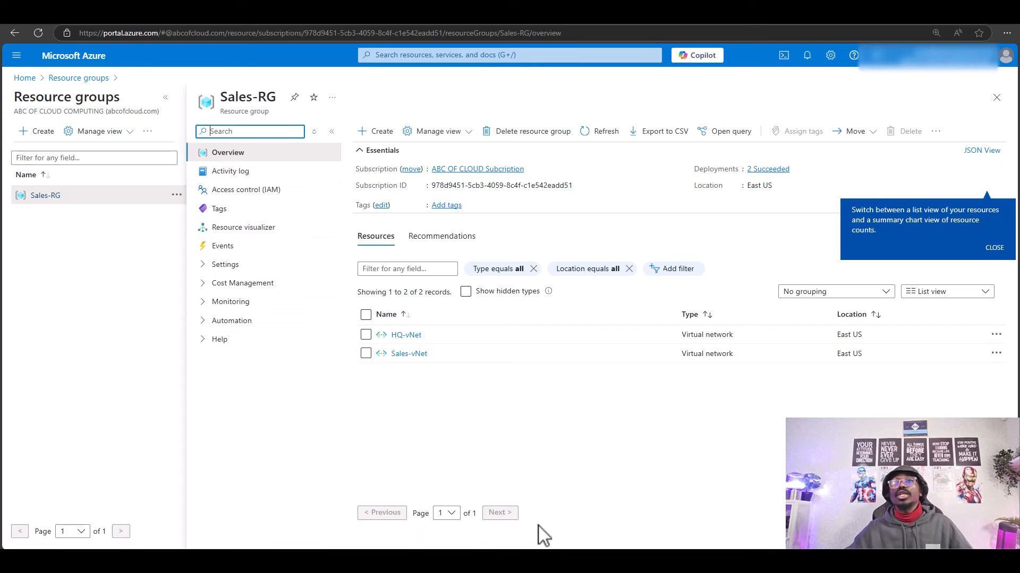
- In the HQ-vNet Owner's portal session, refresh, list the virtual networks, try to open HQ-vNet's parent resource group Sales-RG, and return home
{"action": "mouse_move", "coordinate": [651, 562]}
{"action": "left_click", "coordinate": [699, 528]}
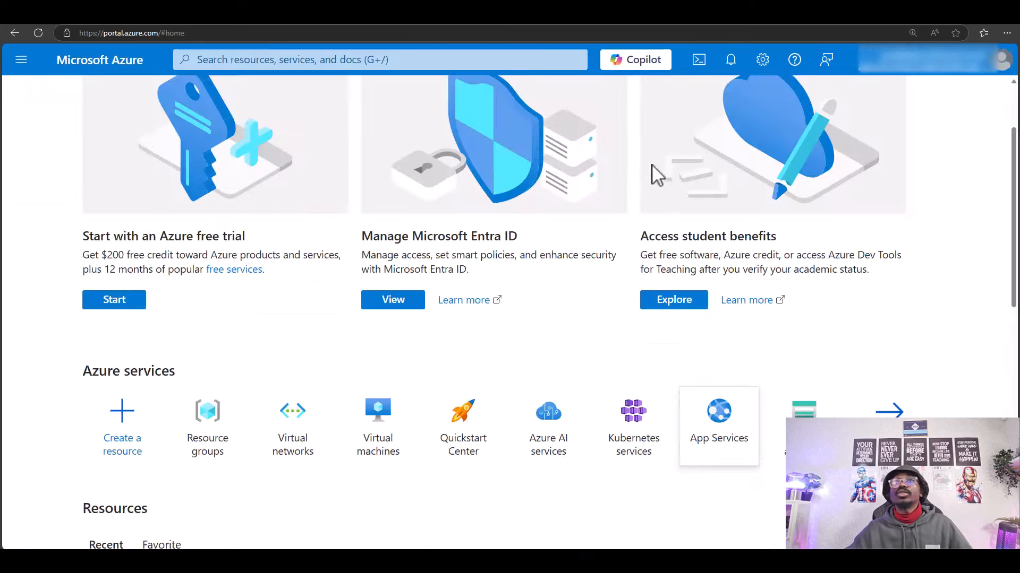
{"action": "left_click", "coordinate": [38, 34]}
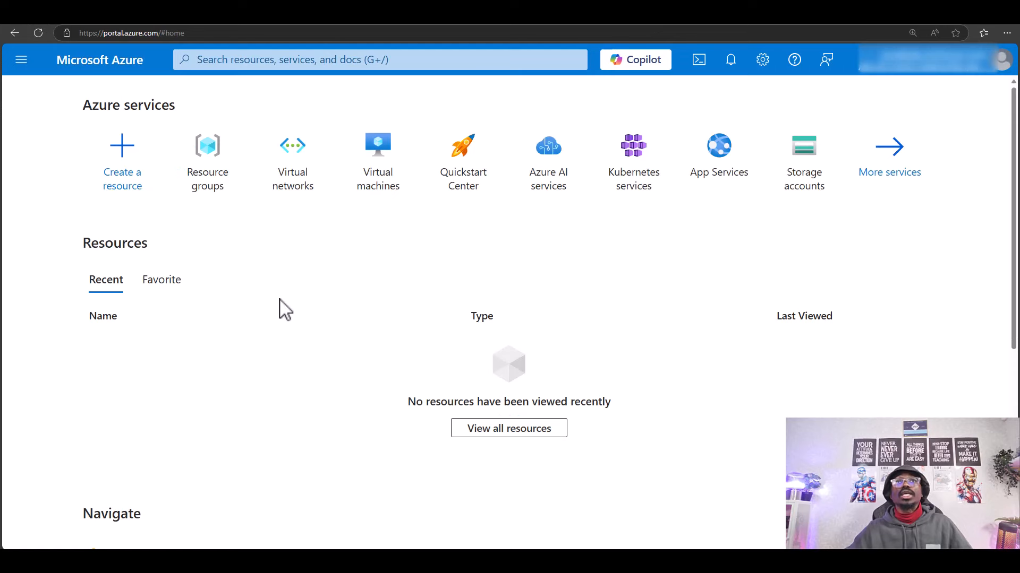
{"action": "left_click", "coordinate": [299, 182]}
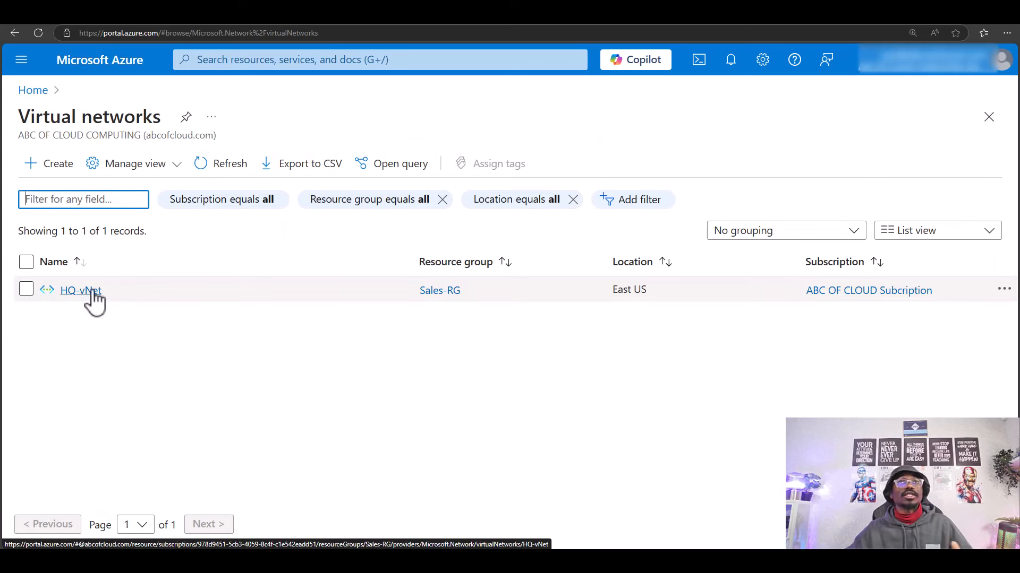
{"action": "left_click", "coordinate": [448, 291]}
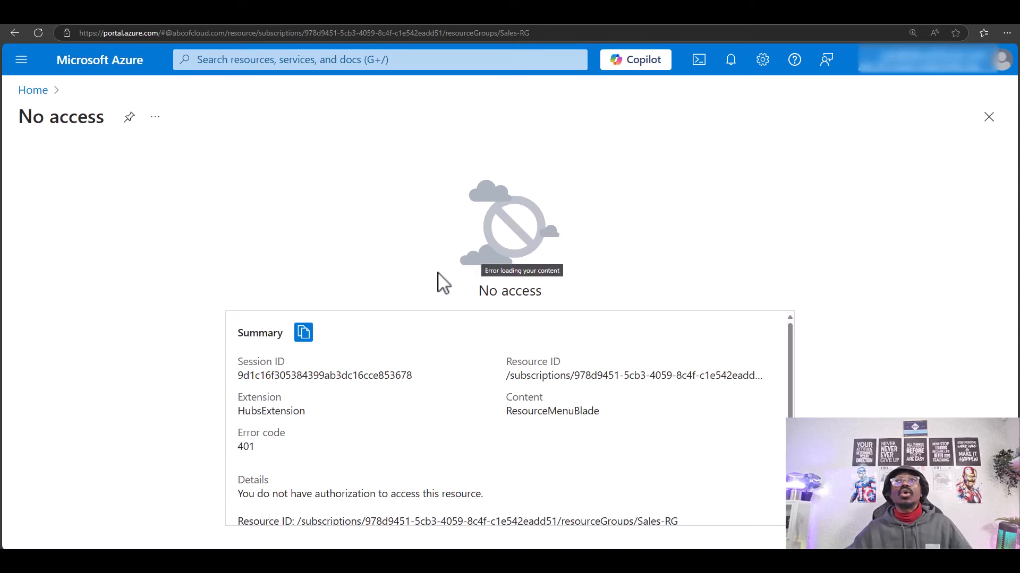
{"action": "left_click", "coordinate": [40, 97]}
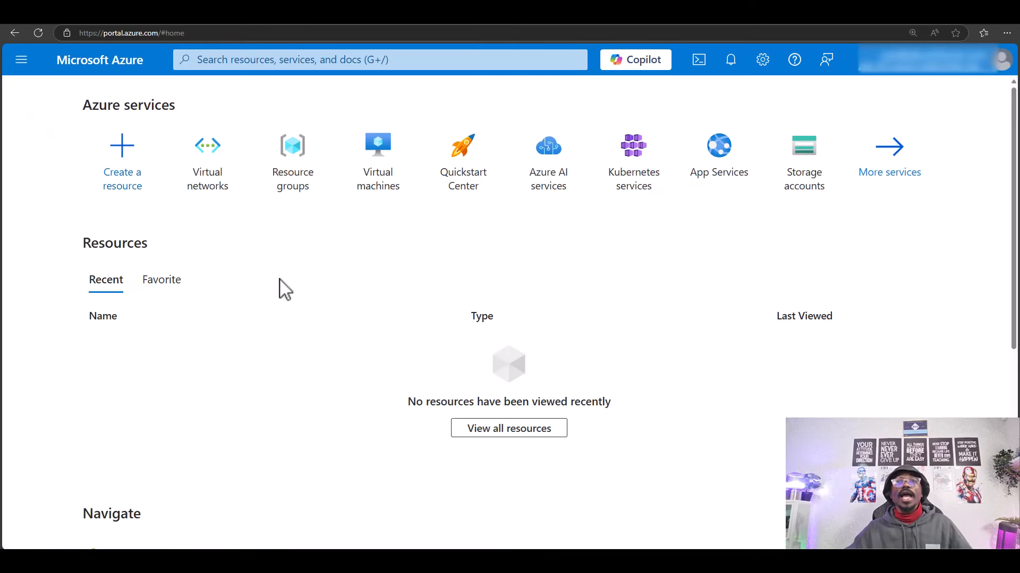